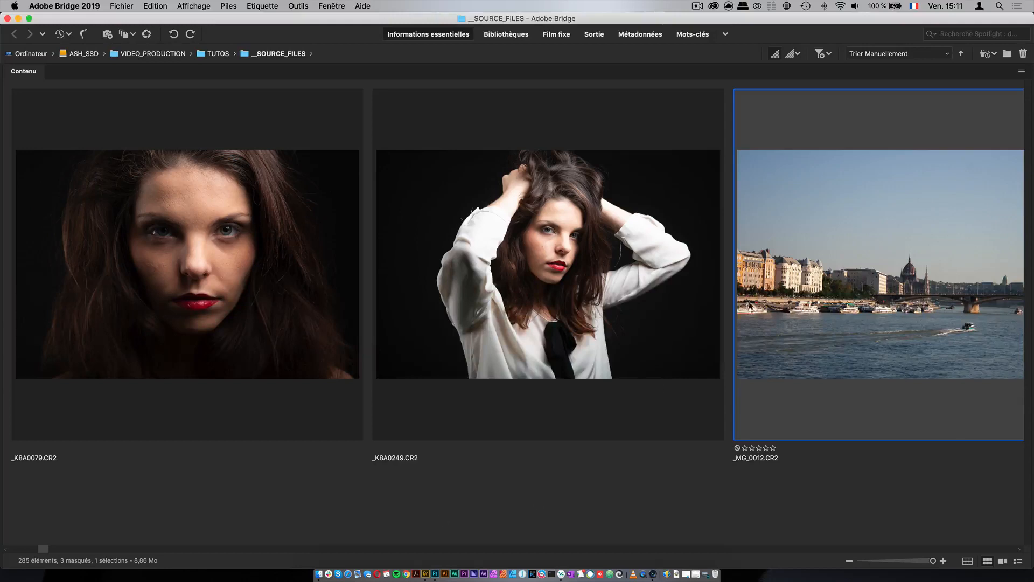
Open _MG_0012.CR2 through Camera Raw into Photoshop, preferring the embedded profile, and close the _MG_0012.CR2 document that was already open
right_click(797, 257)
click(809, 263)
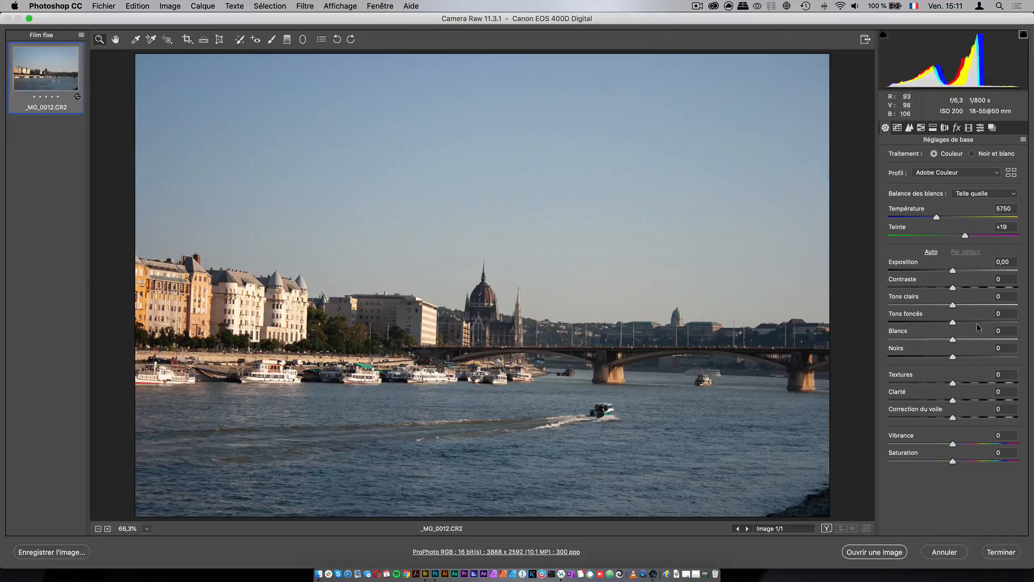
click(896, 552)
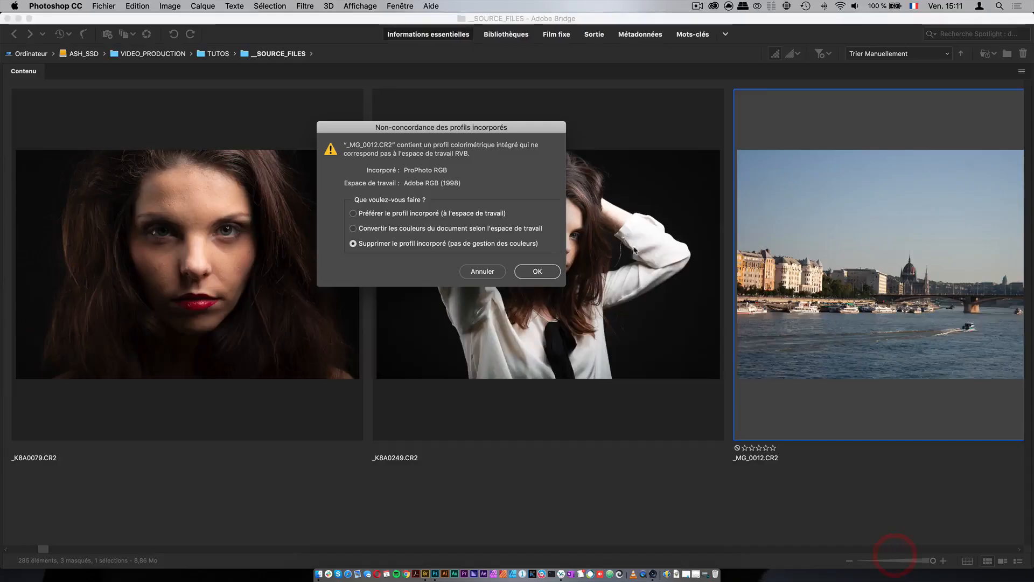
click(423, 213)
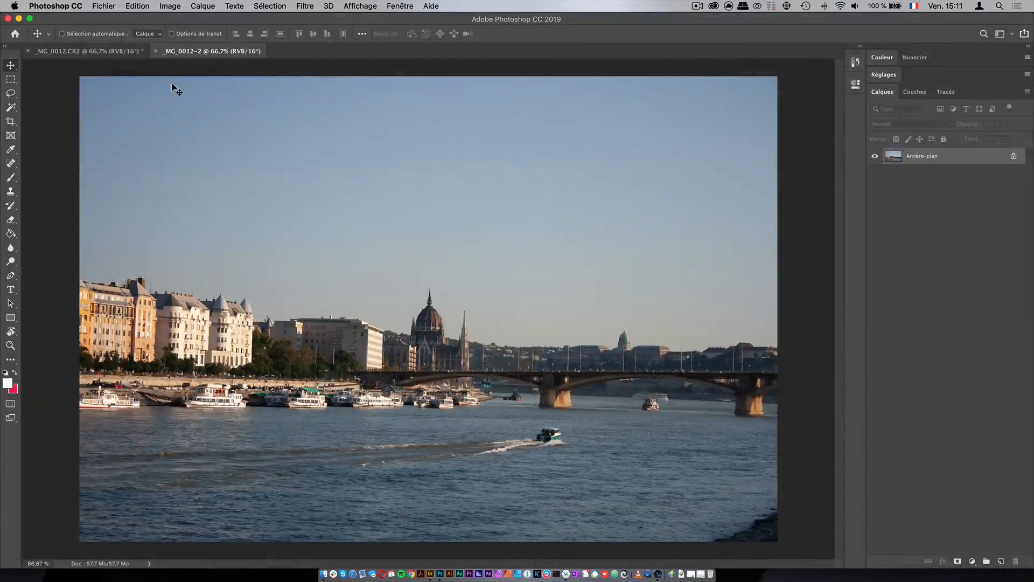
click(29, 52)
click(506, 198)
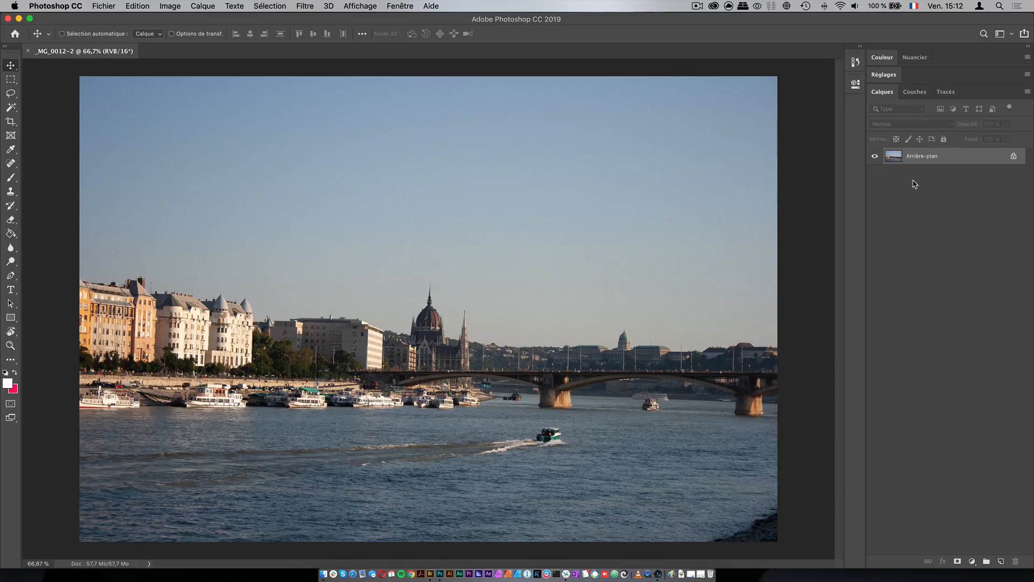
Add a Levels (Niveaux) adjustment layer with the white input level at 227 and the black input level at 7
click(973, 561)
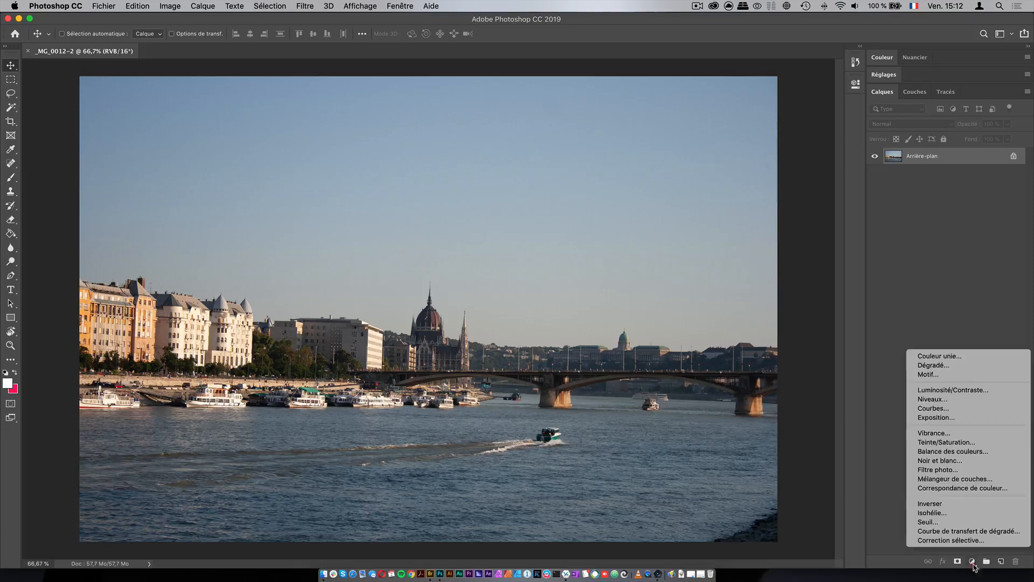
click(950, 401)
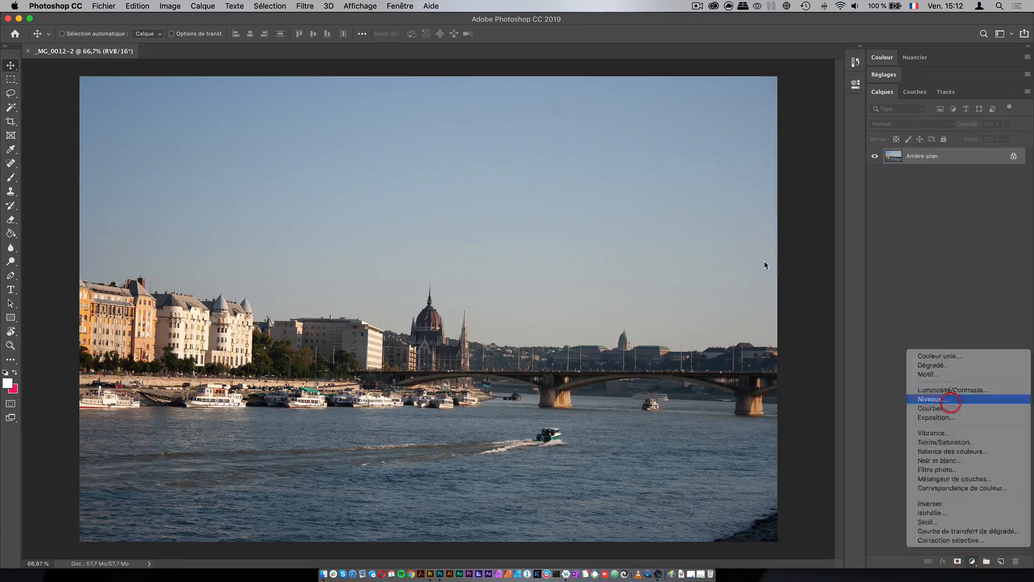
drag(829, 194, 816, 198)
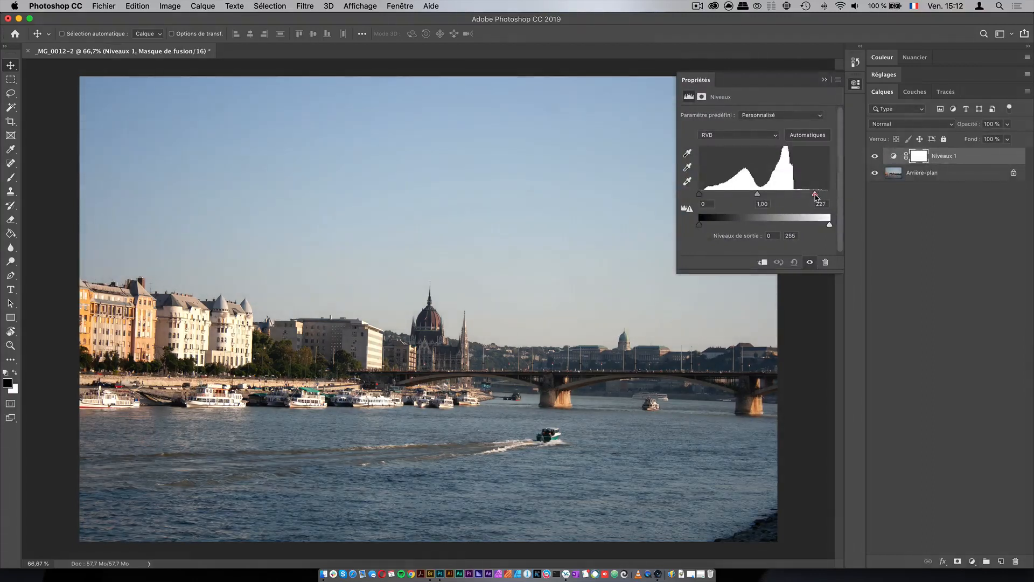
drag(699, 194, 703, 194)
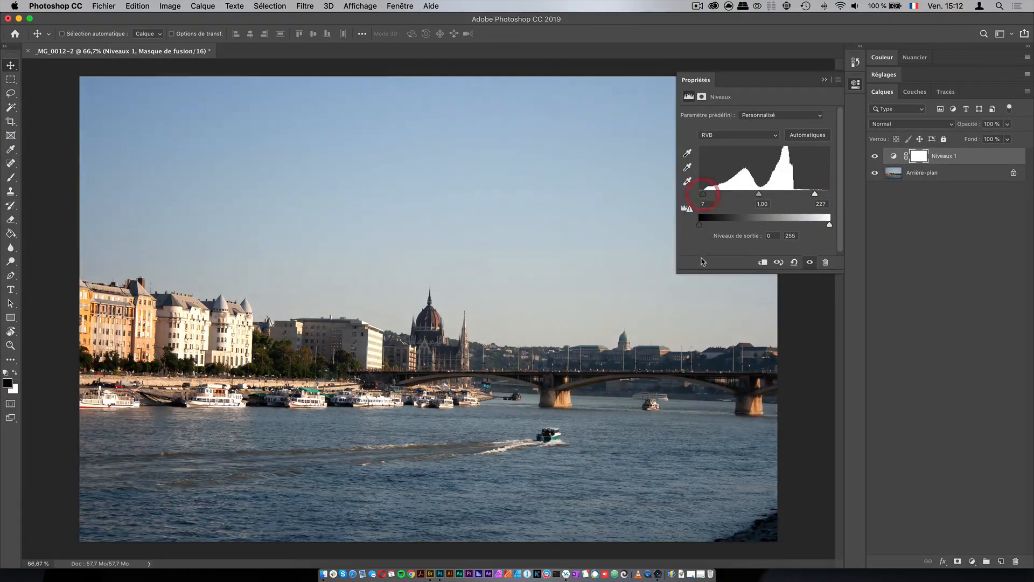
Add a Vibrance adjustment layer and set its vibrance to +70
click(972, 561)
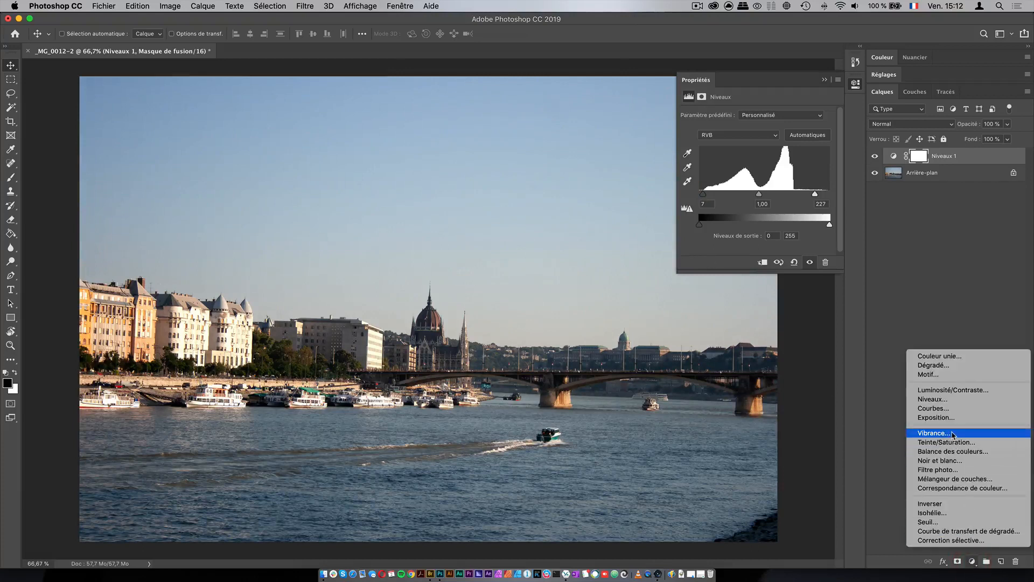
click(934, 433)
drag(757, 125, 810, 128)
Add a Color Balance (Balance des couleurs) adjustment layer and shift its shadows (Tons foncés) toward blue to +29
click(972, 562)
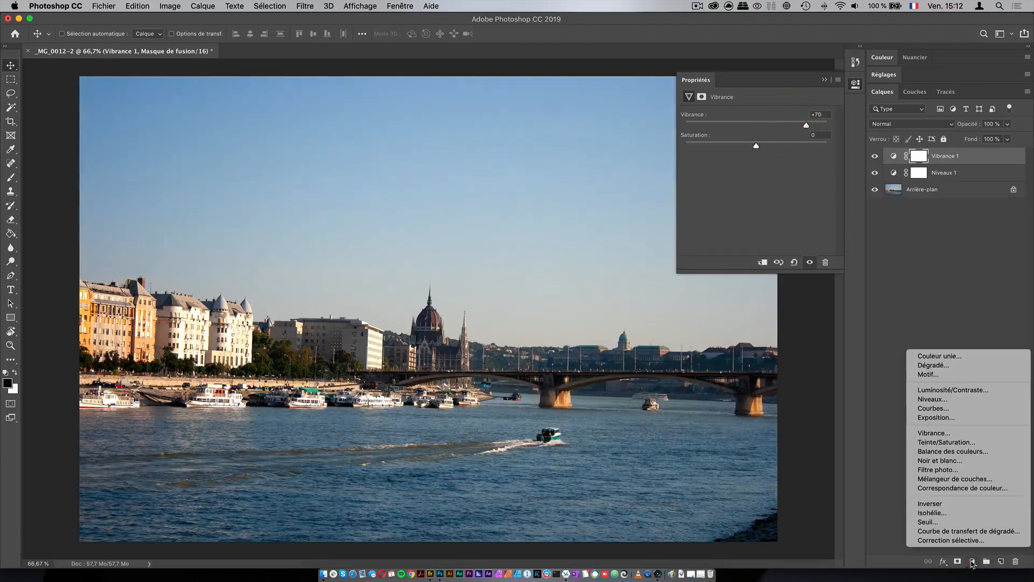
click(977, 452)
click(739, 115)
click(740, 107)
mouse_move(742, 176)
mouse_down()
mouse_move(776, 180)
mouse_move(759, 179)
mouse_up()
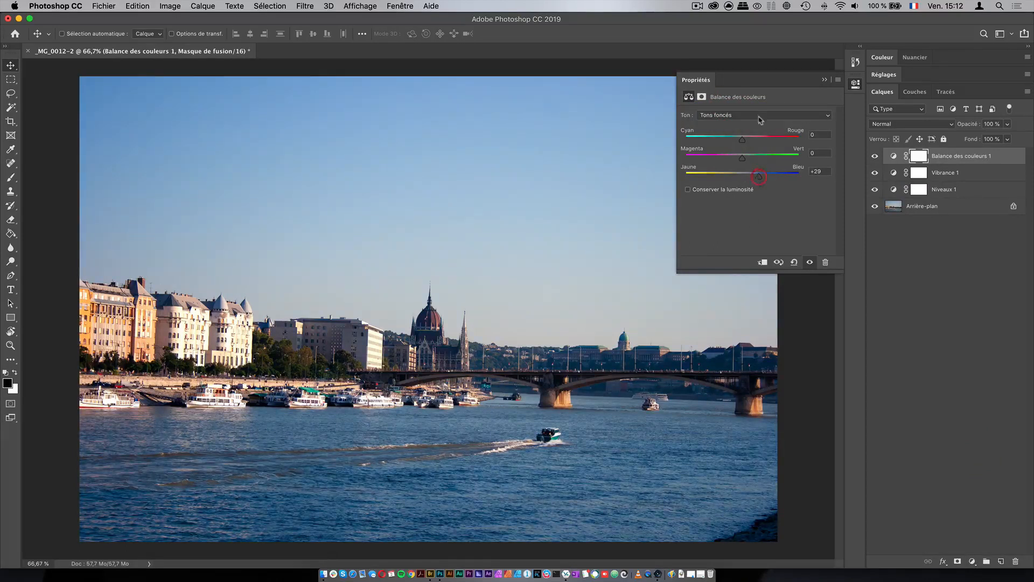
Set the Color Balance highlights (Tons clairs) to yellow -10 and red +10, and collapse the adjustment's properties
click(760, 115)
click(758, 131)
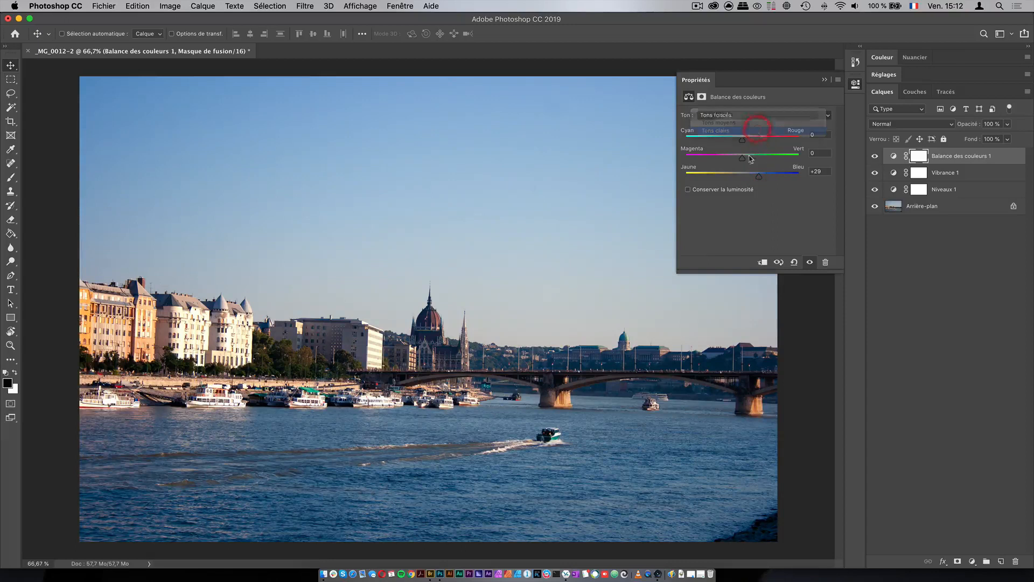
drag(741, 176, 737, 177)
drag(742, 139, 748, 140)
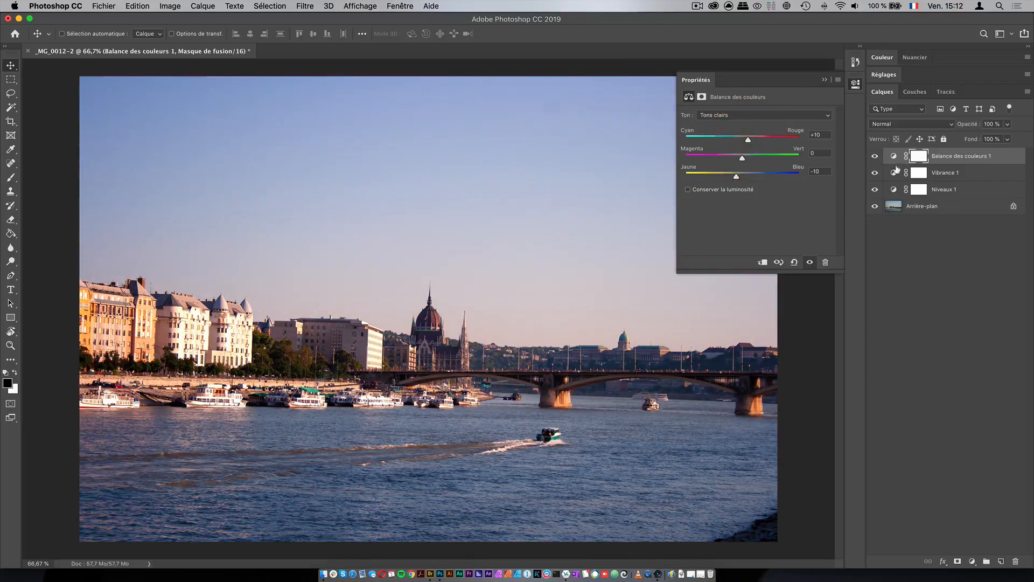
mouse_move(875, 171)
mouse_down()
mouse_move(874, 189)
mouse_move(875, 163)
mouse_up()
click(824, 79)
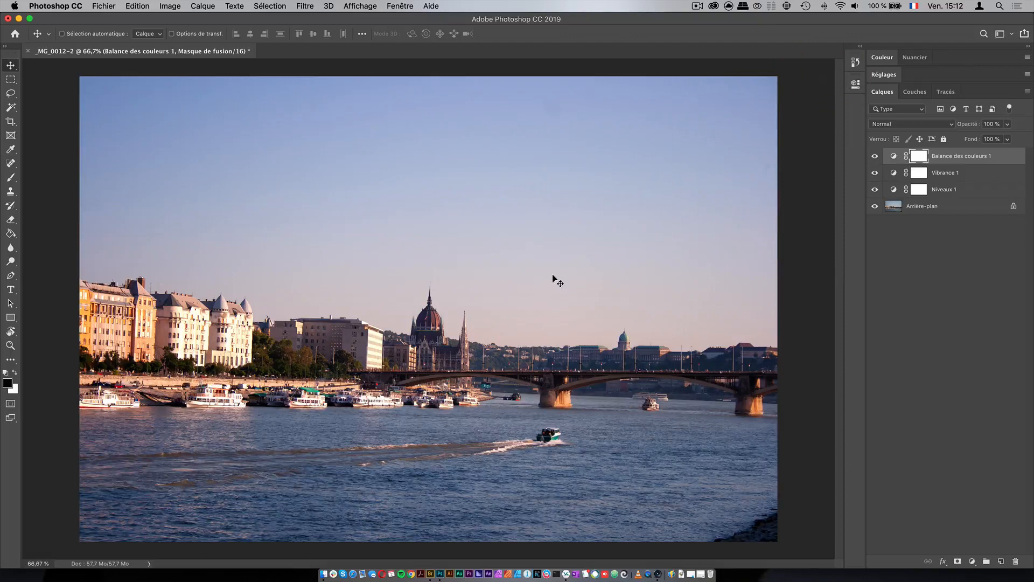
Examine the Levels and Vibrance adjustments for options to save their settings as presets
shift+click(940, 189)
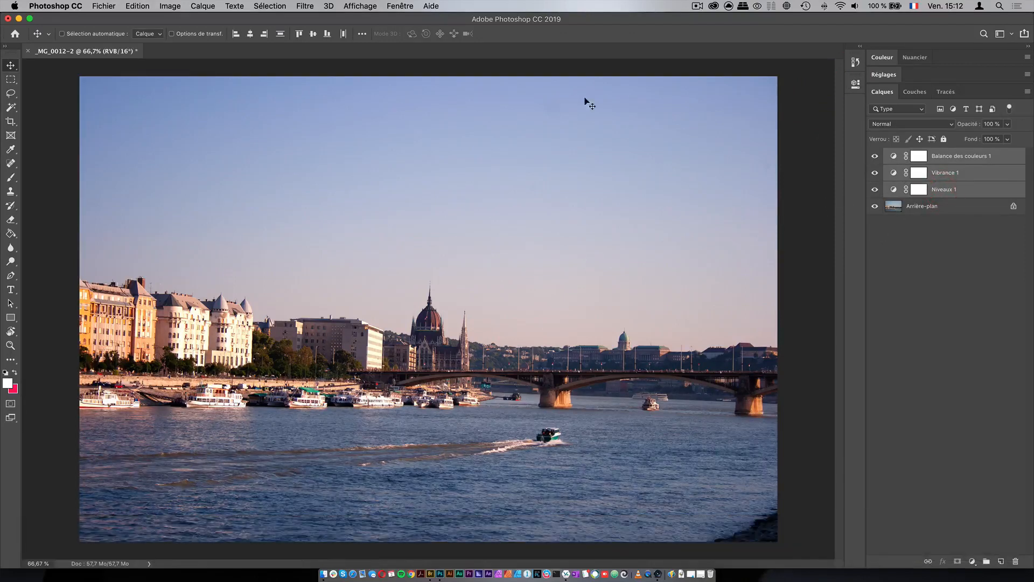
click(920, 228)
double_click(894, 188)
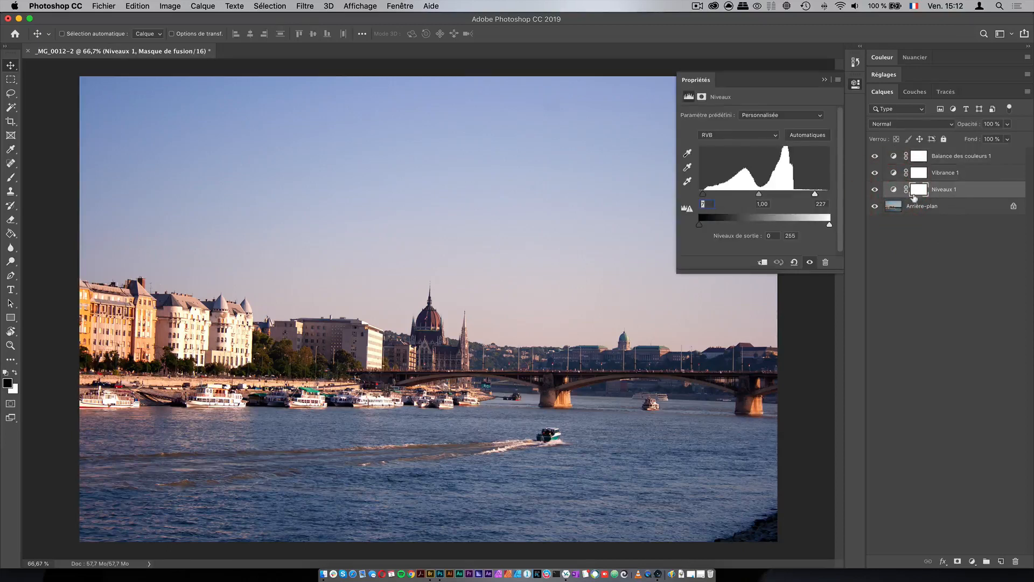
click(837, 80)
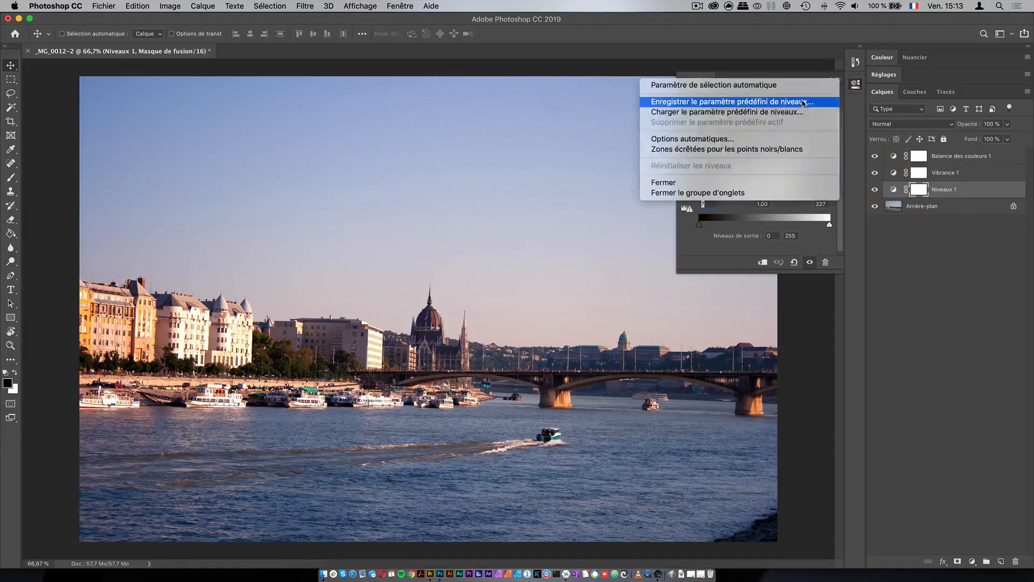
click(893, 172)
click(893, 172)
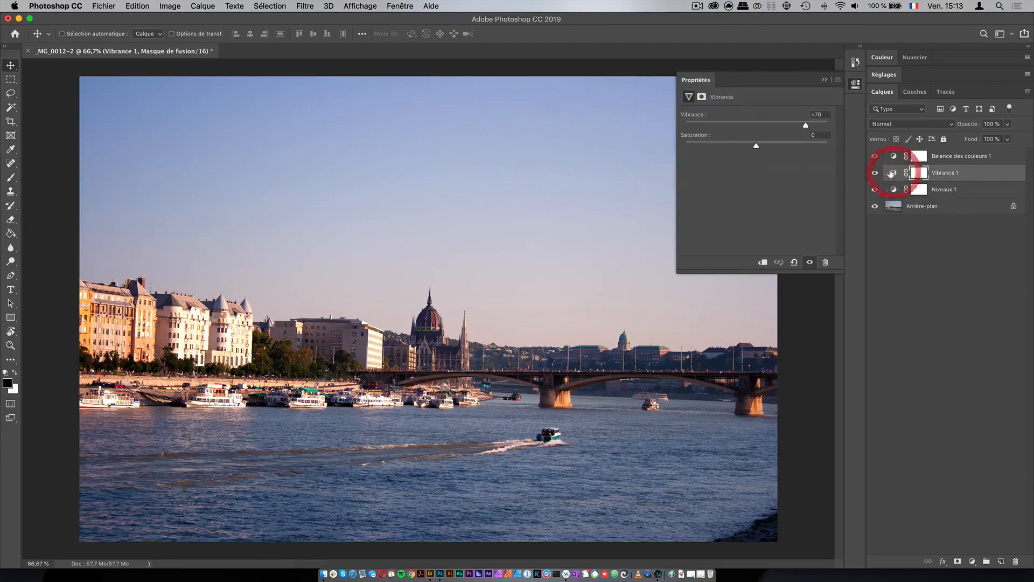
click(838, 82)
click(838, 82)
click(838, 82)
click(818, 189)
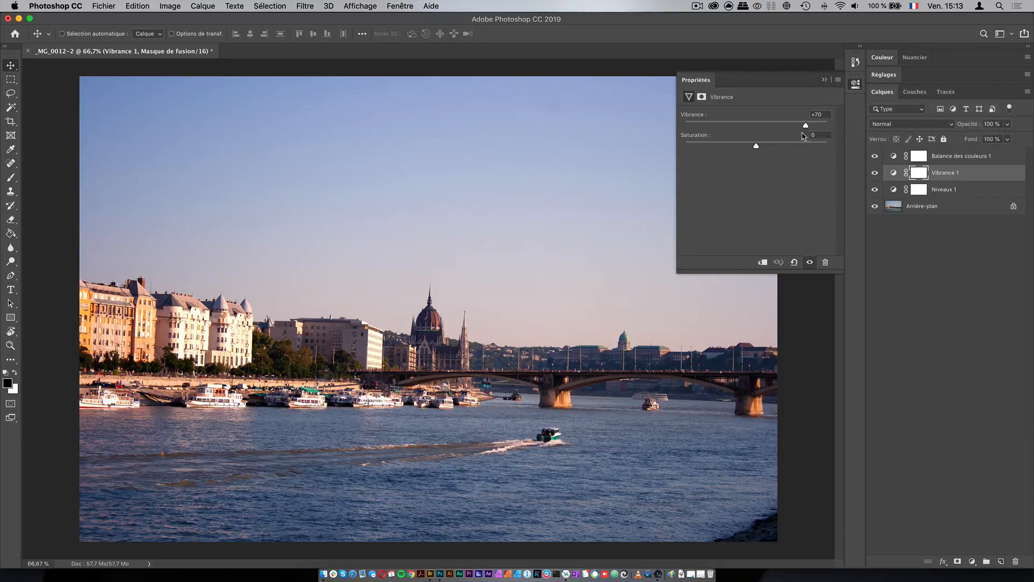
click(781, 116)
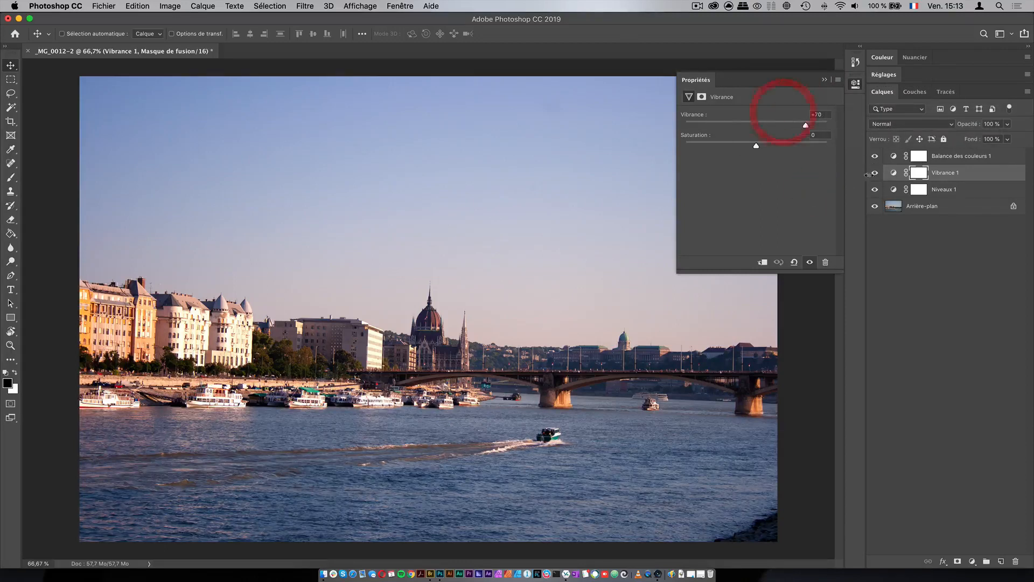
Examine the Color Balance adjustment for preset-saving options and review its shadow settings
click(895, 158)
click(839, 80)
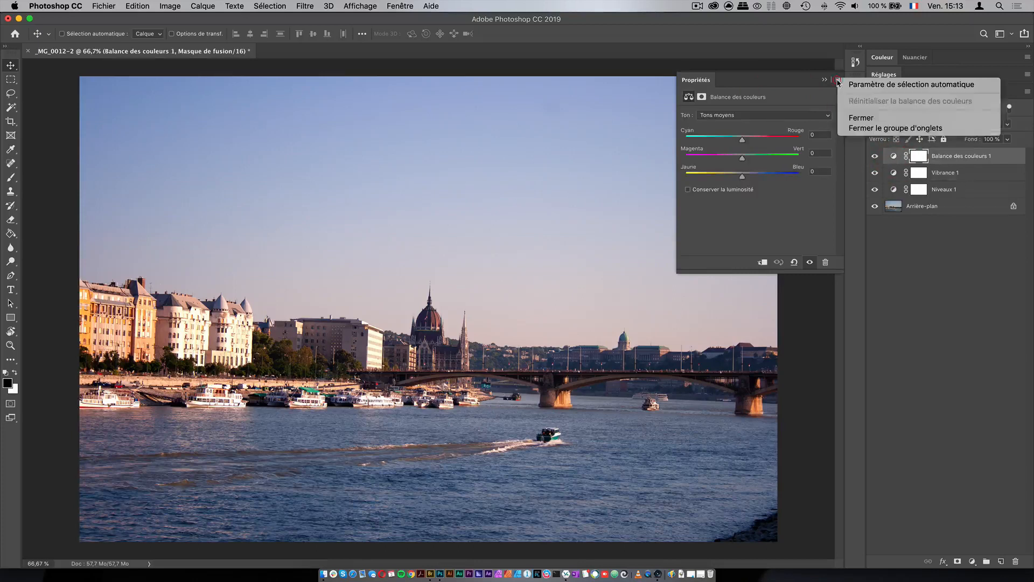
click(795, 98)
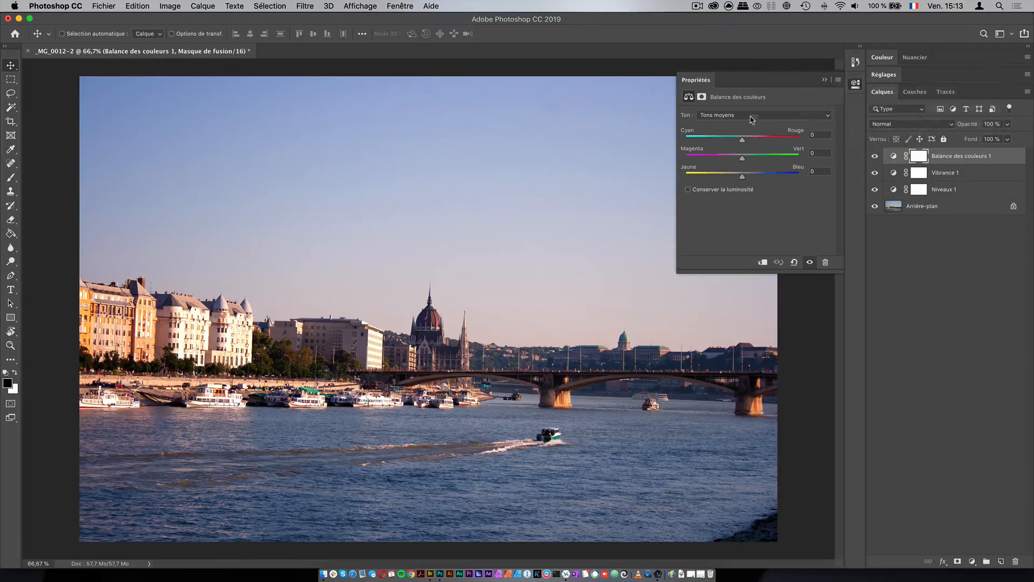
click(892, 156)
click(737, 115)
click(735, 107)
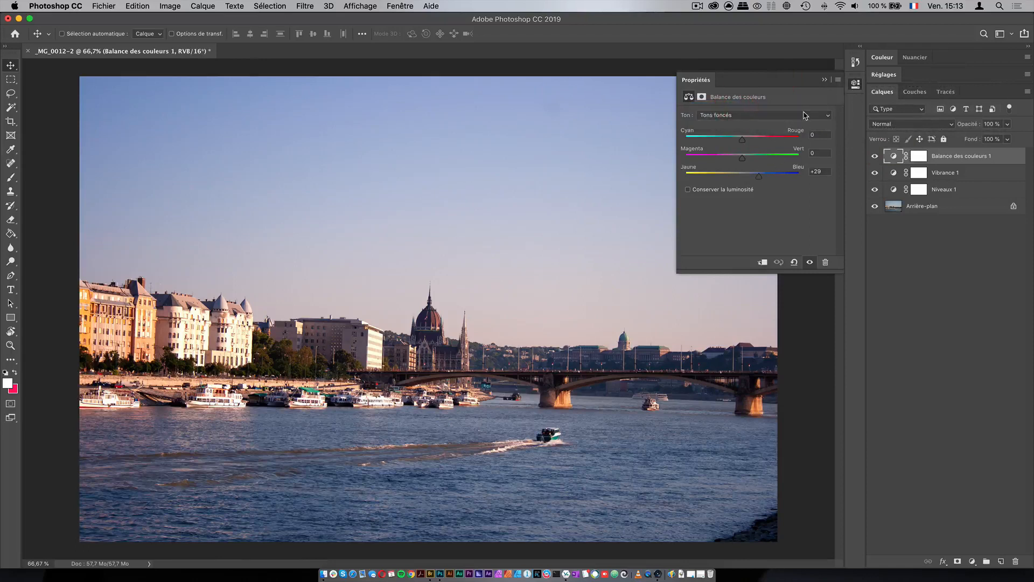
click(825, 80)
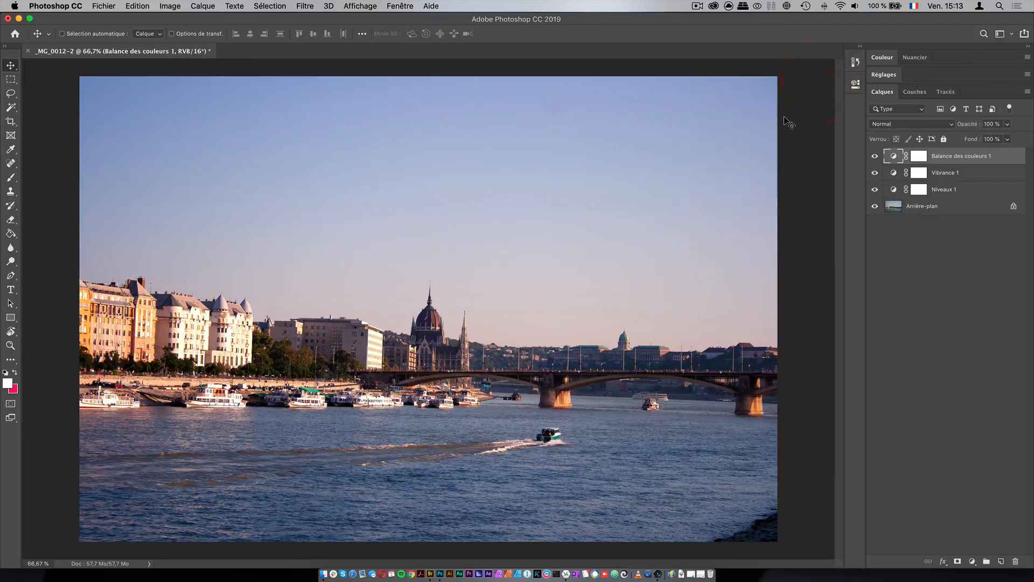
Hide the Balance des couleurs 1, Vibrance 1 and Niveaux 1 adjustment layers
shift+click(947, 189)
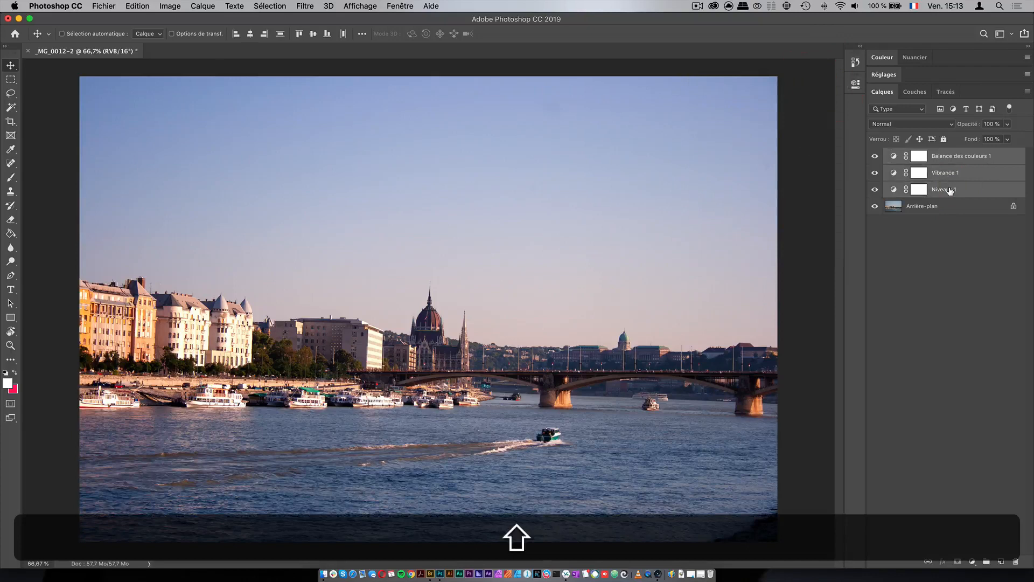
click(945, 302)
drag(874, 158, 876, 194)
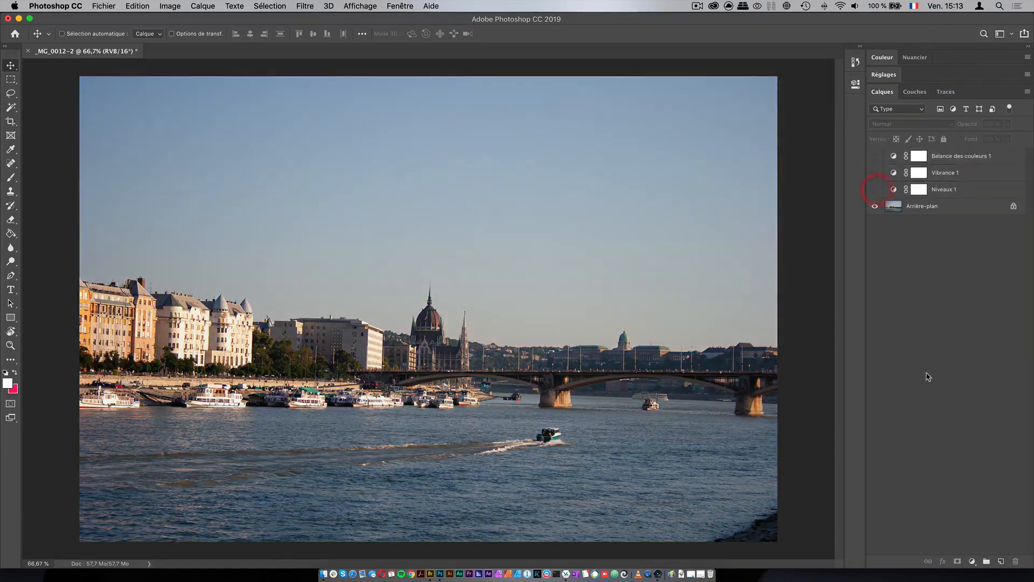
Add a Color Lookup (Correspondance de couleur) adjustment layer using the Kodak 5205 Fuji 3510 (by Adobe).cube 3D LUT
click(972, 561)
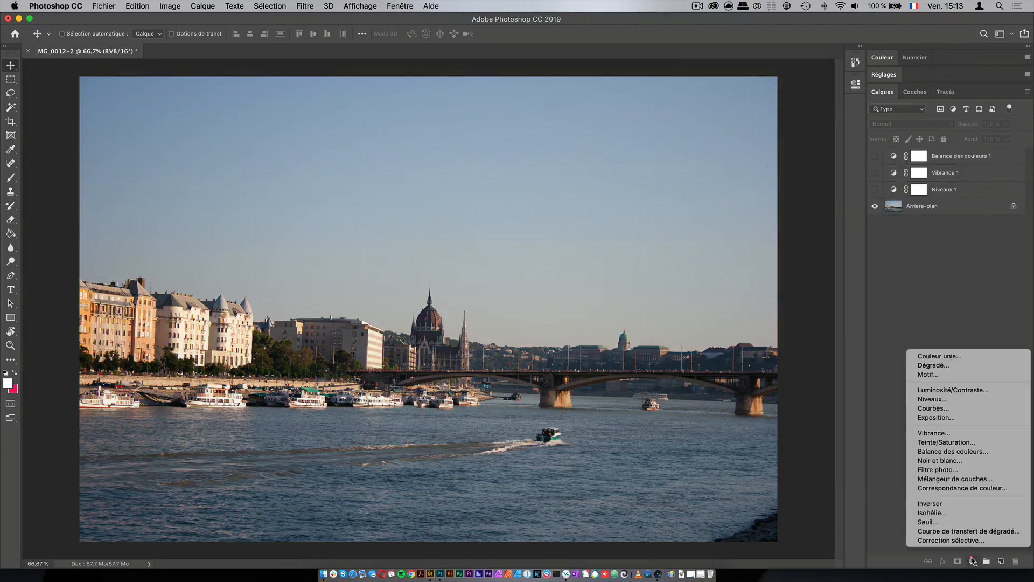
click(979, 488)
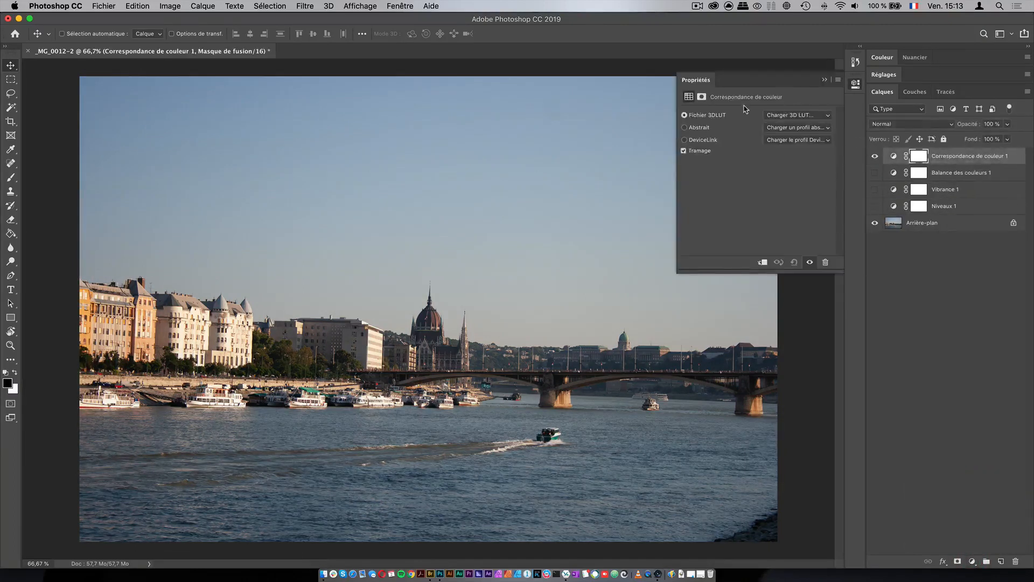
click(794, 115)
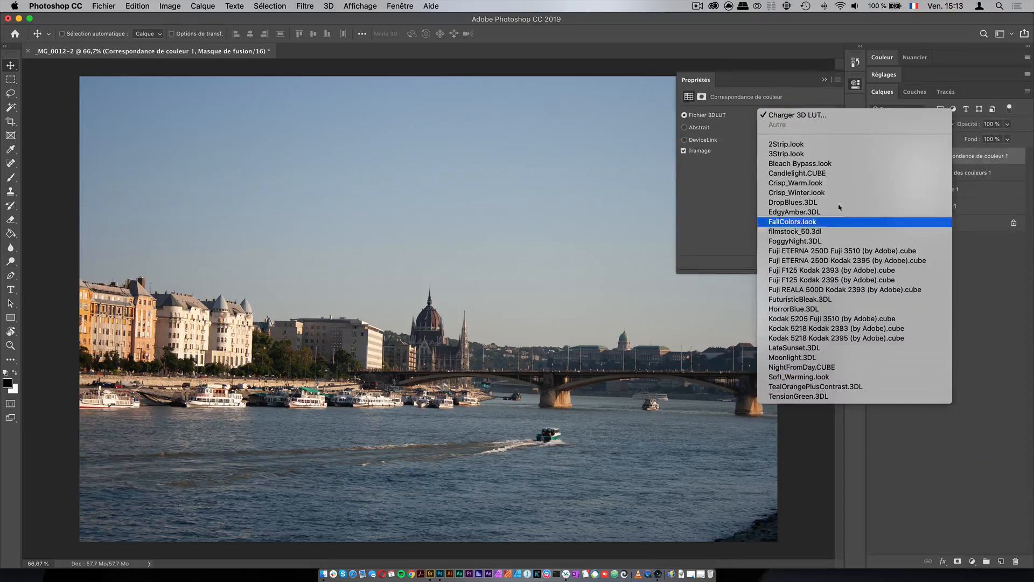
click(844, 322)
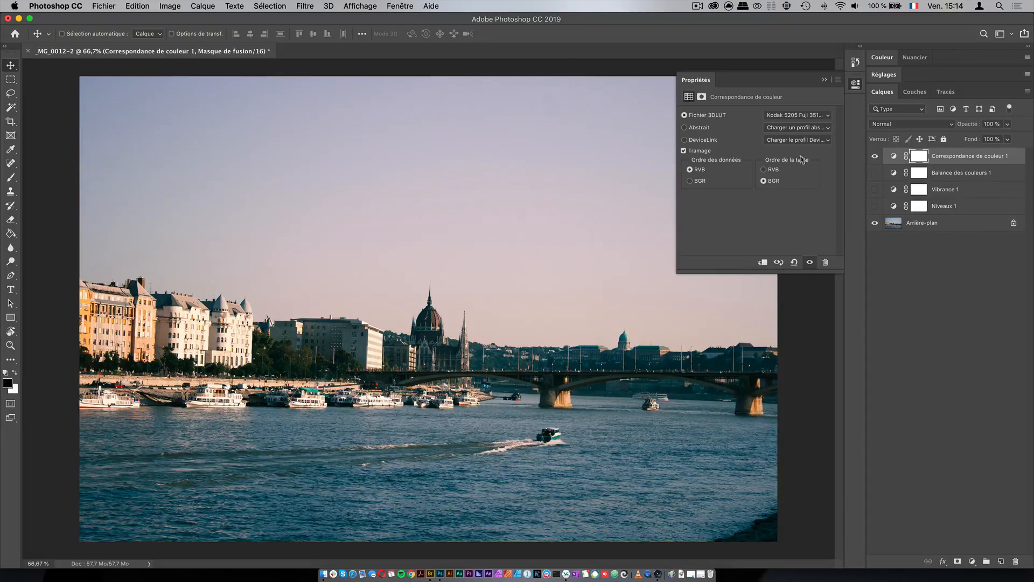
Bring up the file browser for loading a custom 3D LUT and dismiss it without choosing a file
click(797, 115)
scroll(819, 186, up, 3)
scroll(819, 189, up, 2)
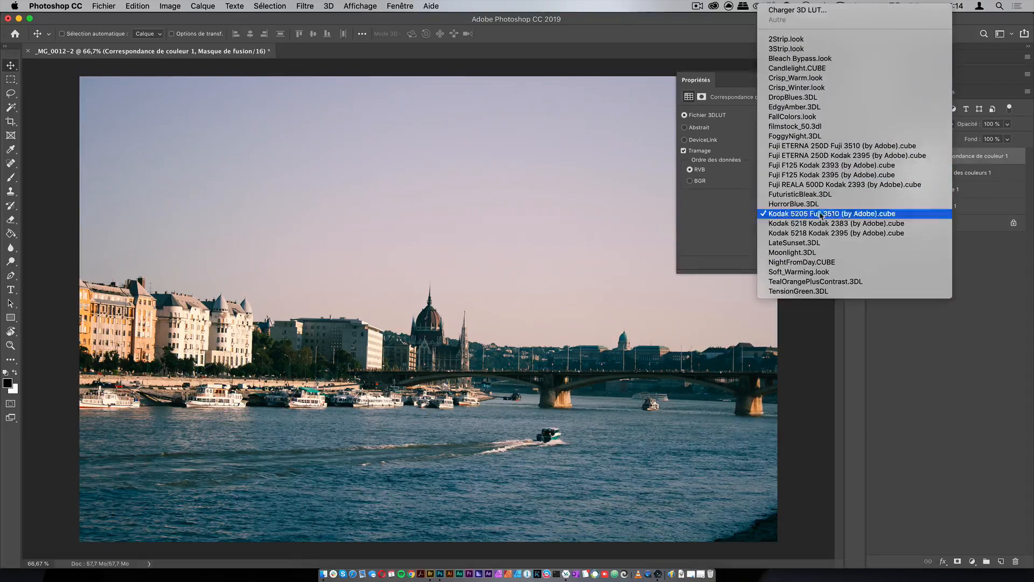
click(819, 9)
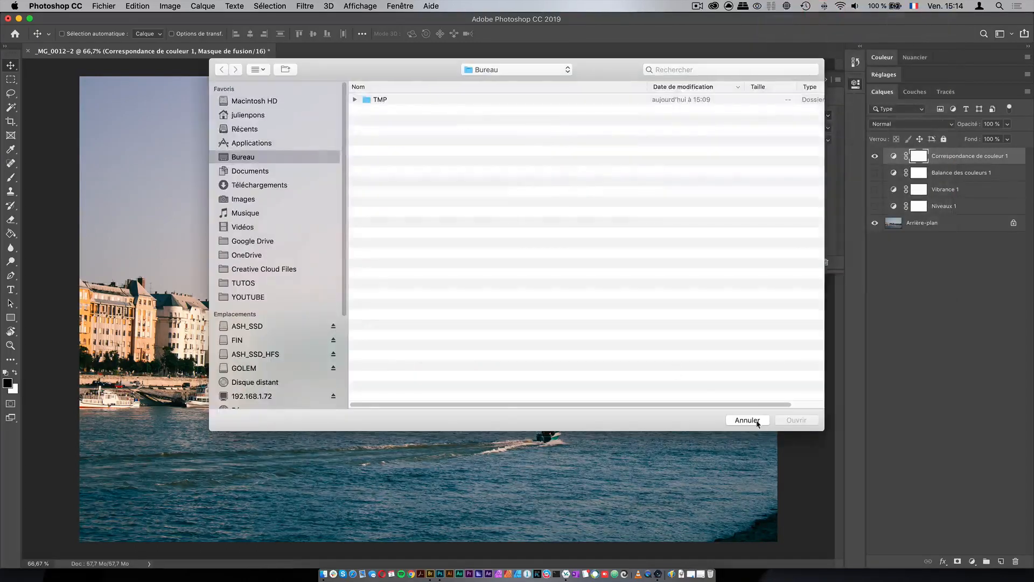
click(757, 421)
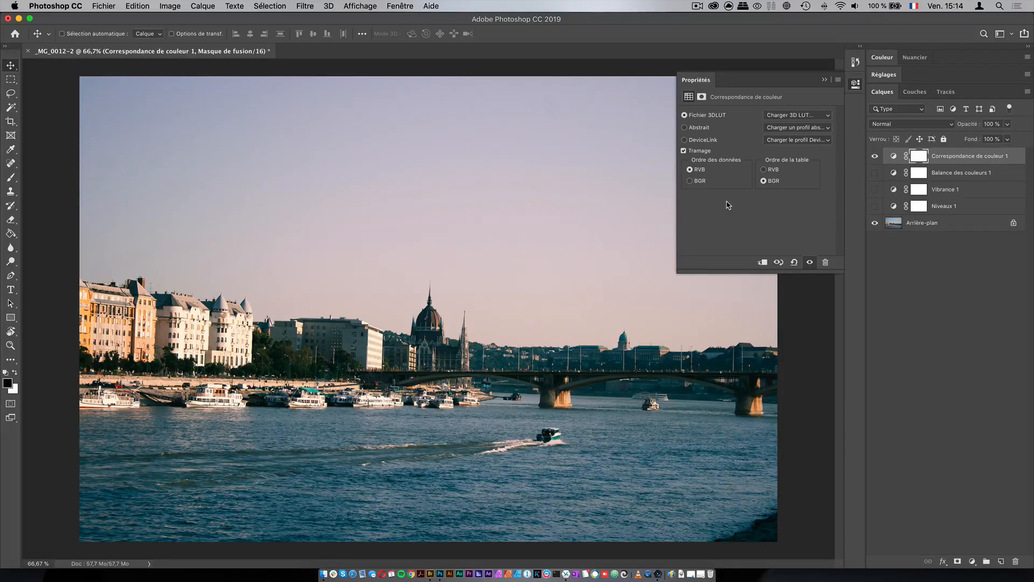
Delete the Color Lookup layer, and select and show the Color Balance, Vibrance and Levels adjustment layers
drag(968, 156, 1016, 561)
shift+click(940, 187)
drag(874, 156, 875, 189)
Set up a color lookup table export described as LOOK_VINTAGE_1 in CUBE format, with the author's website address as copyright
click(102, 6)
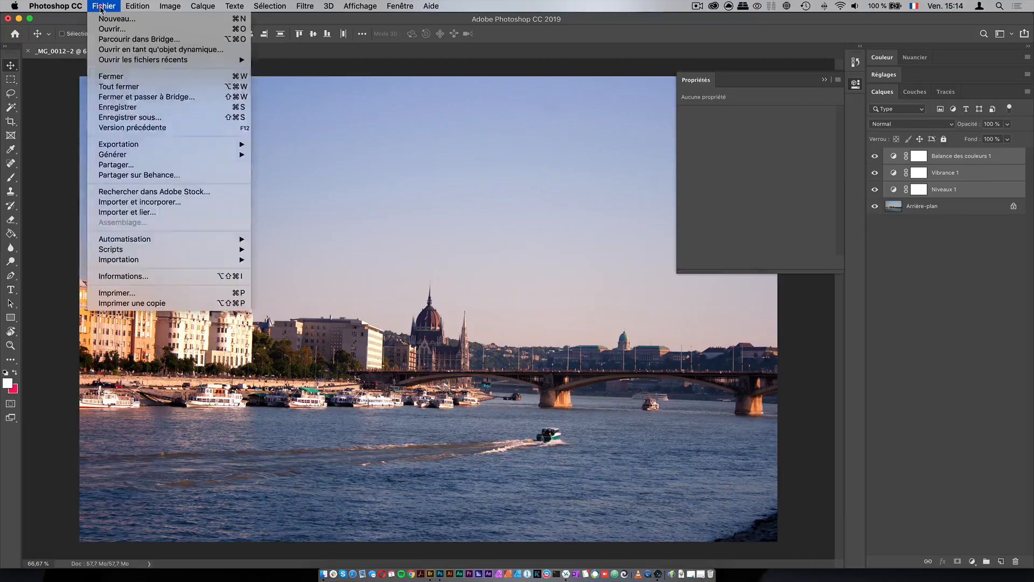
mouse_move(170, 145)
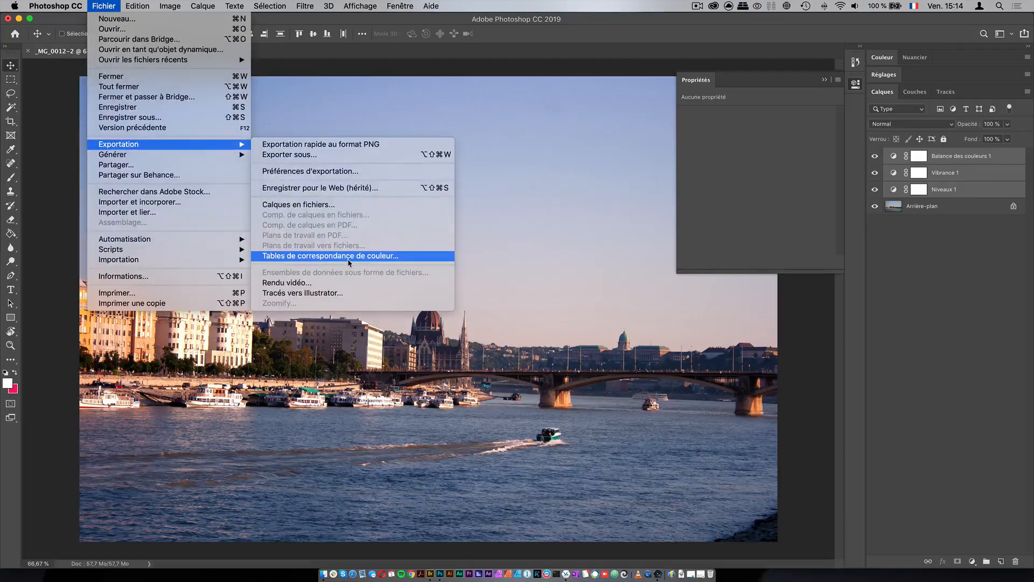
click(372, 261)
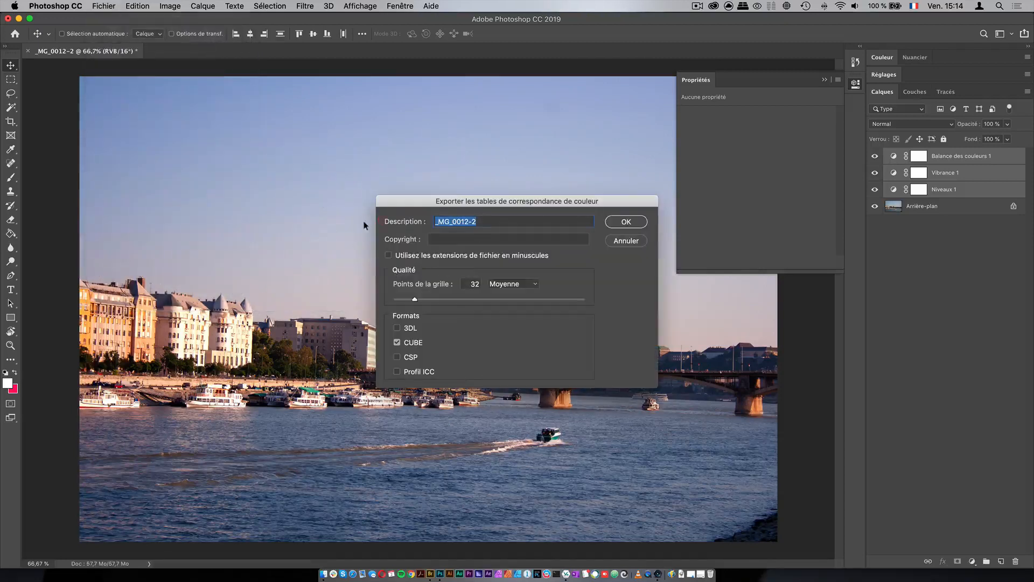
text(LOOK)
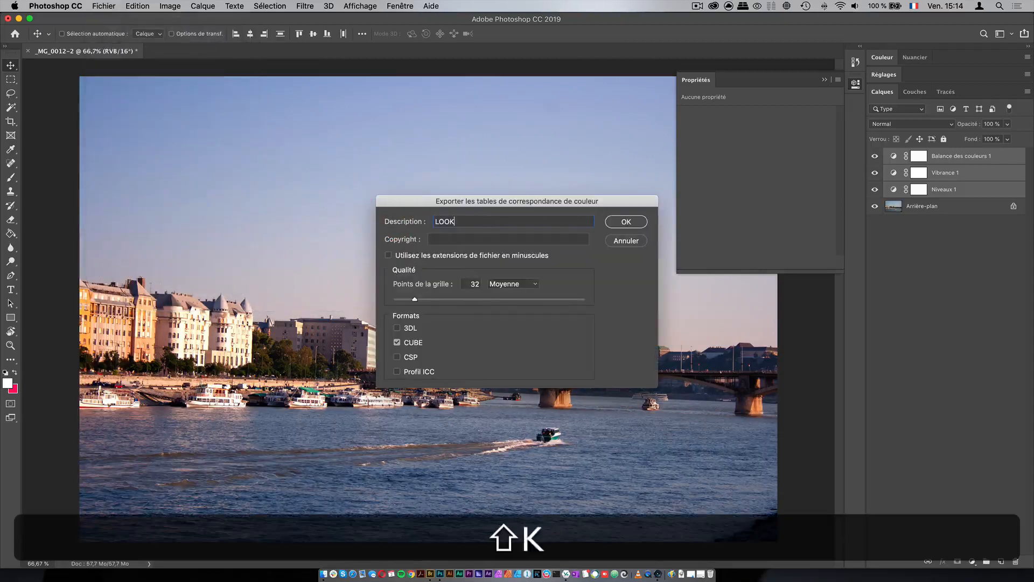
text(_VINTAGE_1)
click(459, 238)
text(htttp://www;)
key(BackSpace)
text(.julienpons.com)
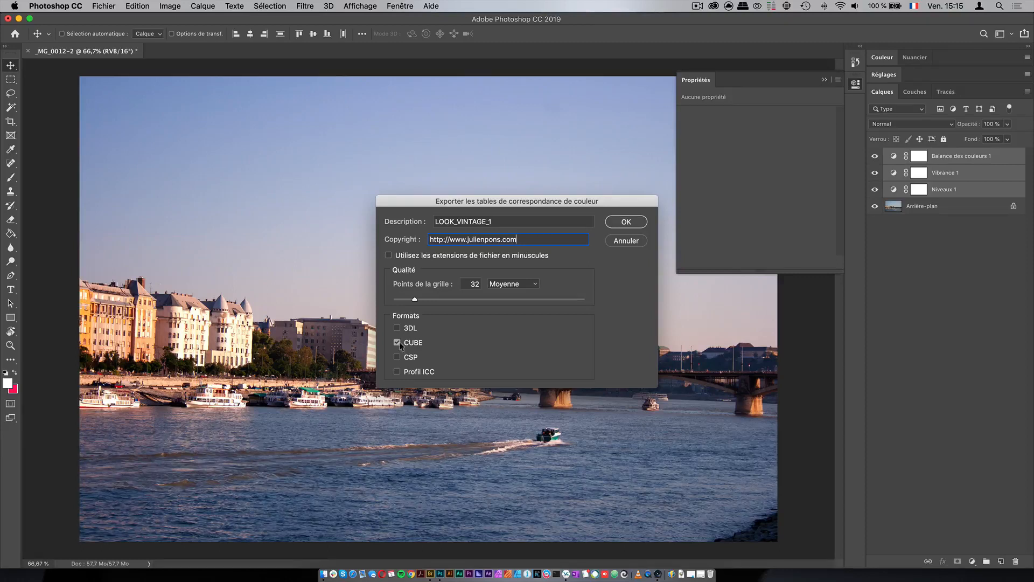
click(622, 222)
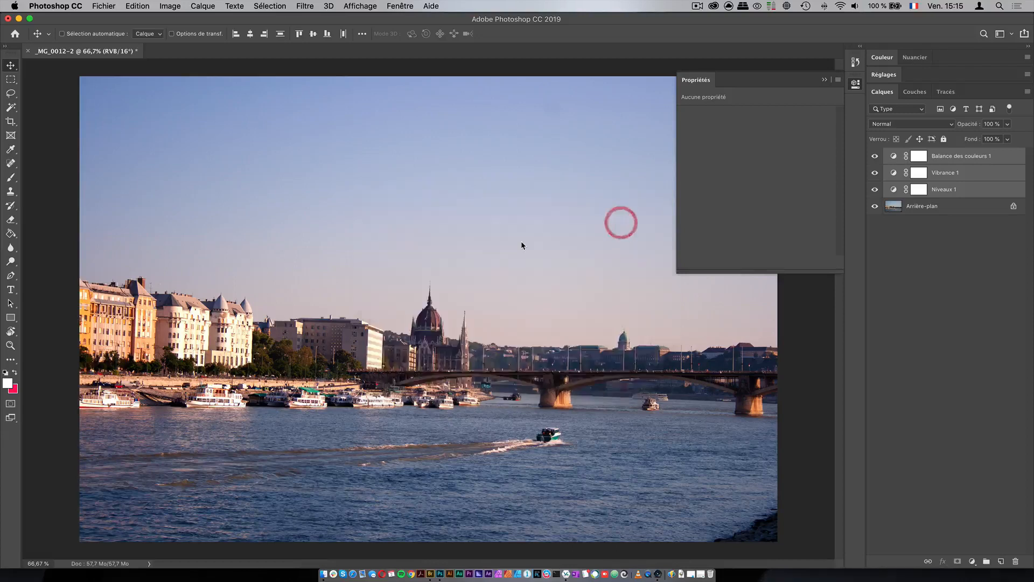
Save the exported color lookup table to the Bureau folder as LOOK_VINTAGE_1.lut
click(276, 221)
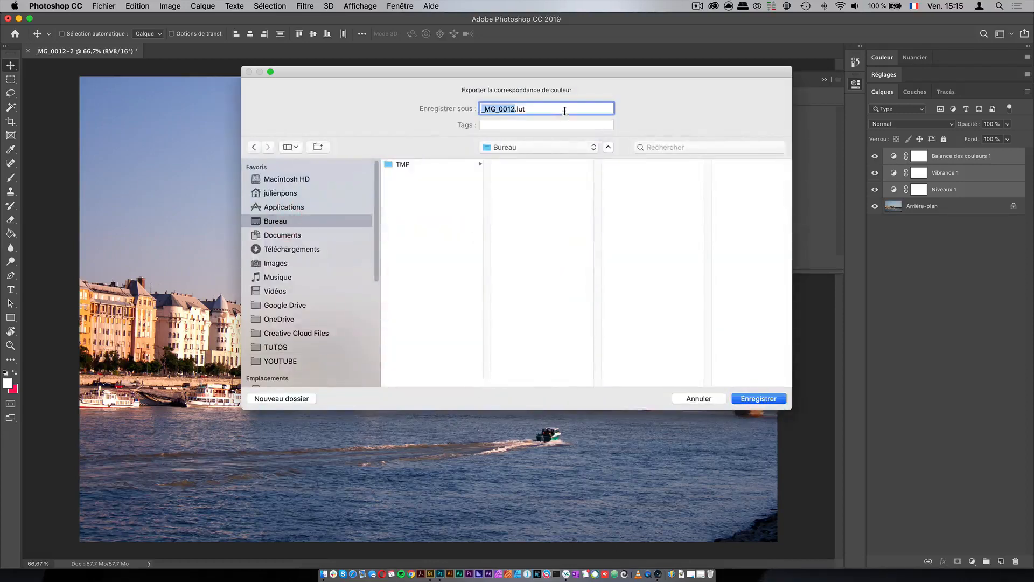
double_click(539, 112)
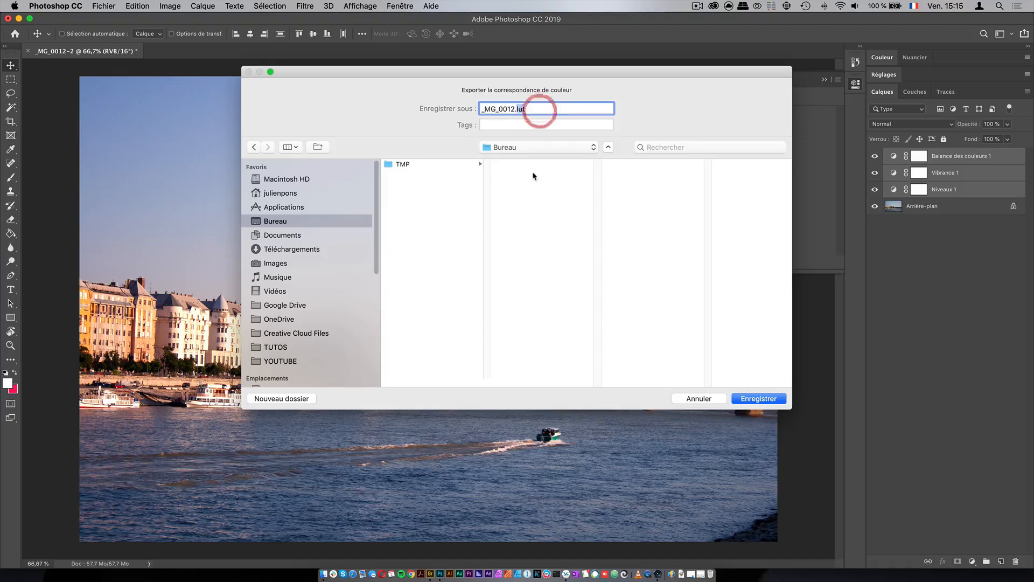
drag(516, 109, 420, 109)
text(LOOK_VINTAGE_1)
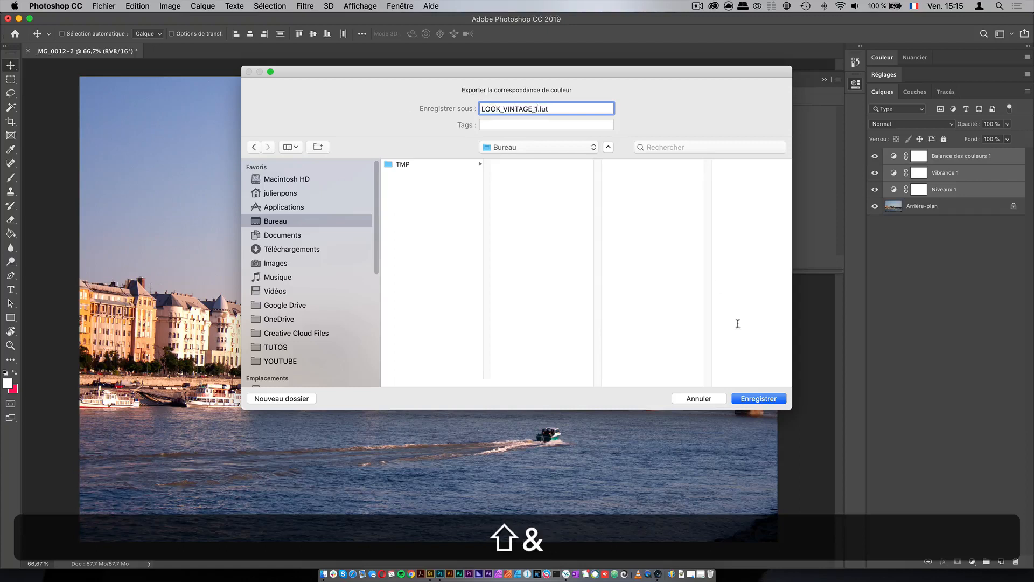
click(765, 399)
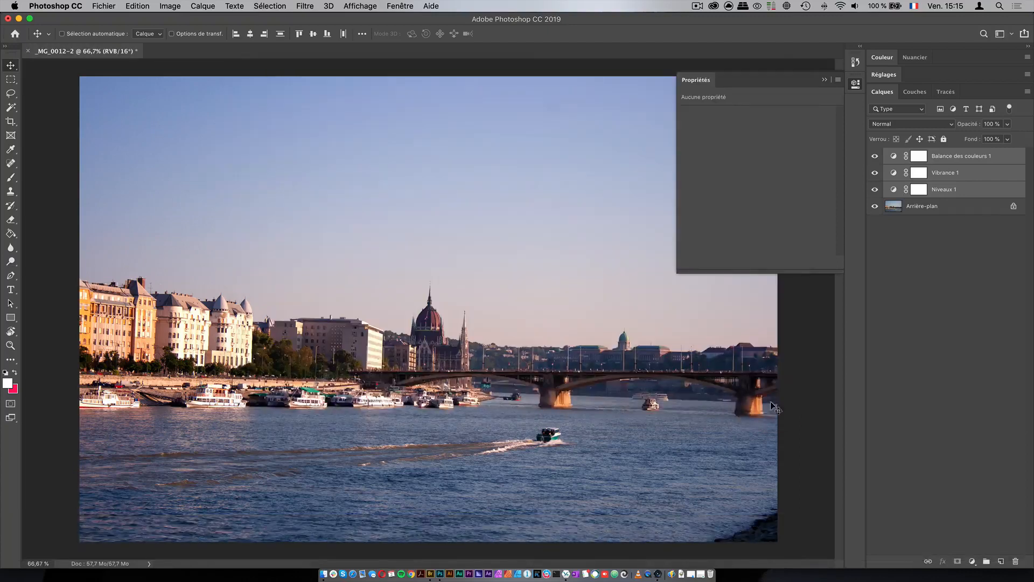
Hide the Balance des couleurs 1, Vibrance 1 and Niveaux 1 layers and select Balance des couleurs 1
drag(939, 168, 1015, 561)
key(super+z)
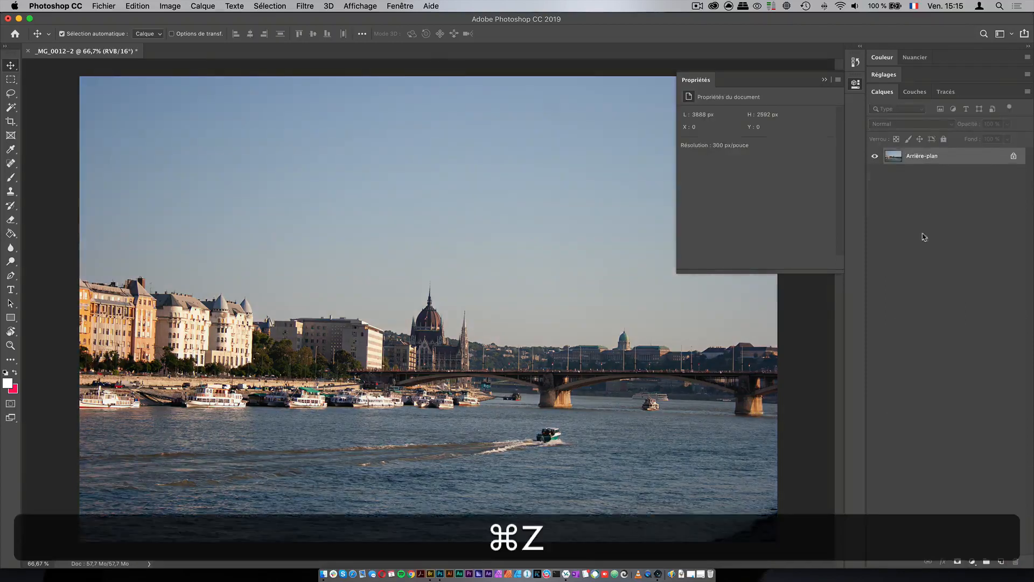
click(874, 201)
click(874, 206)
click(919, 156)
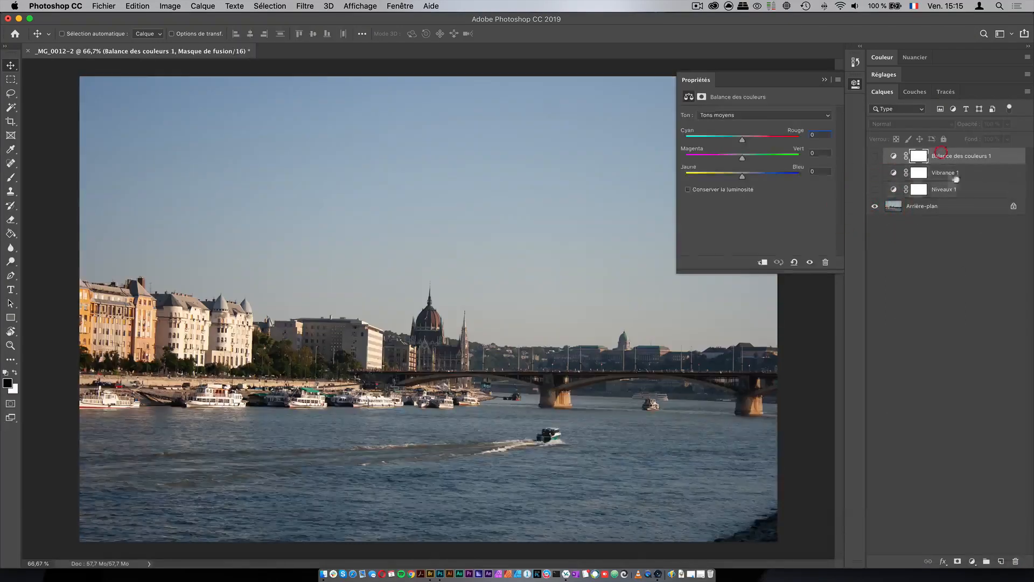
Add a Color Lookup (Correspondance de couleur) adjustment layer that uses LOOK_VINTAGE_1.CUBE from the Bureau folder as its 3D LUT
click(973, 561)
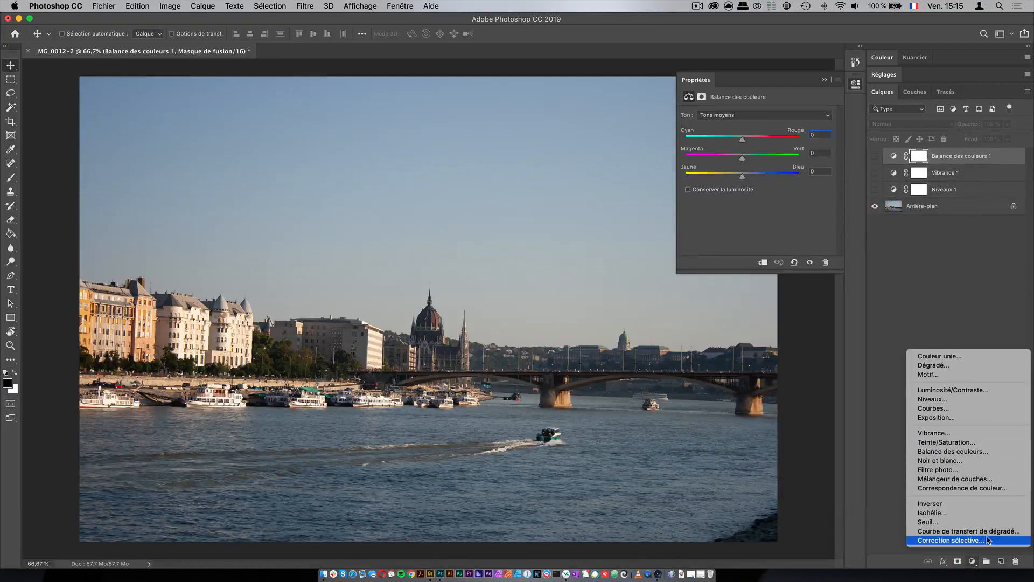
click(949, 488)
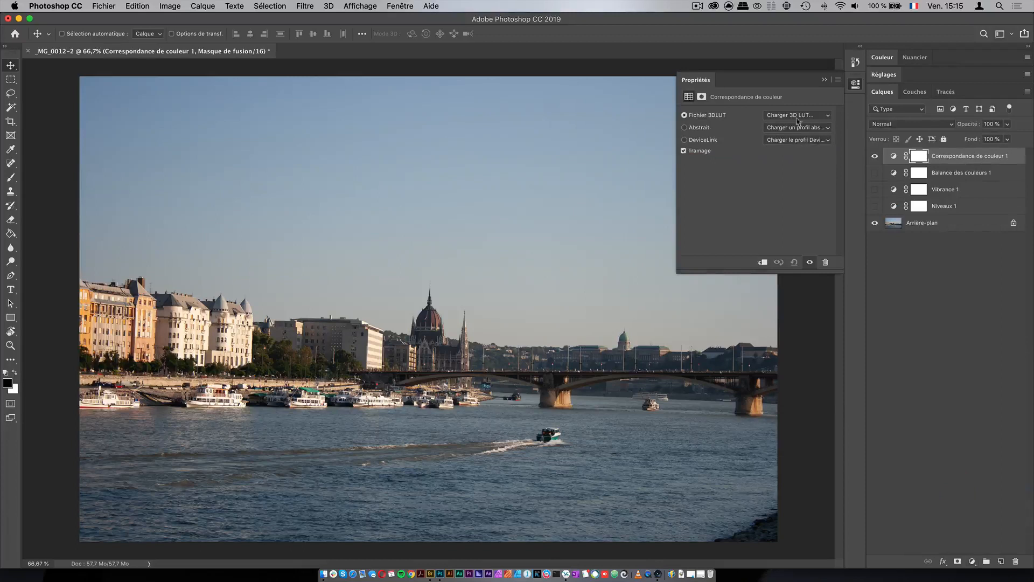
click(799, 118)
click(799, 115)
click(406, 100)
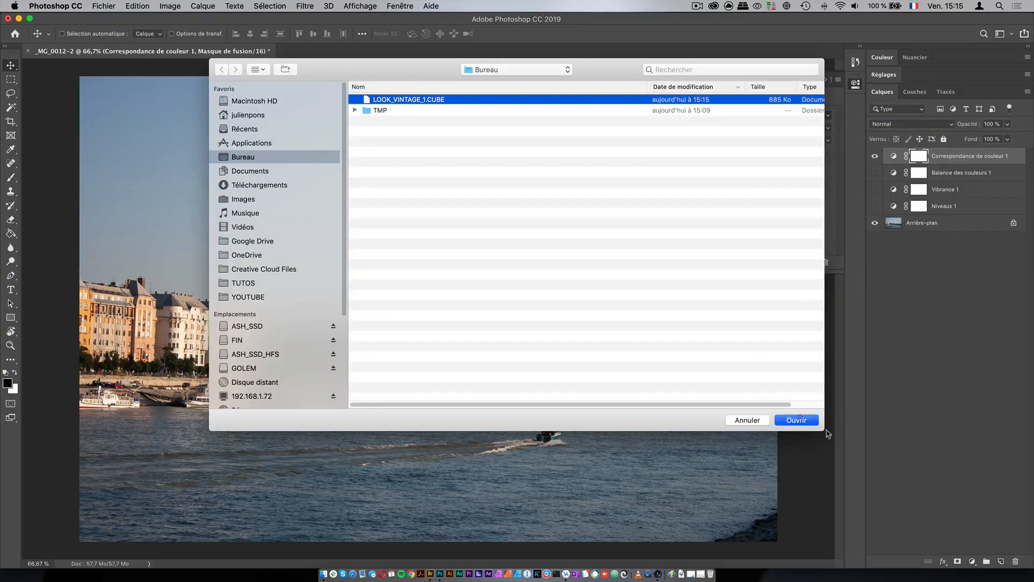
click(808, 420)
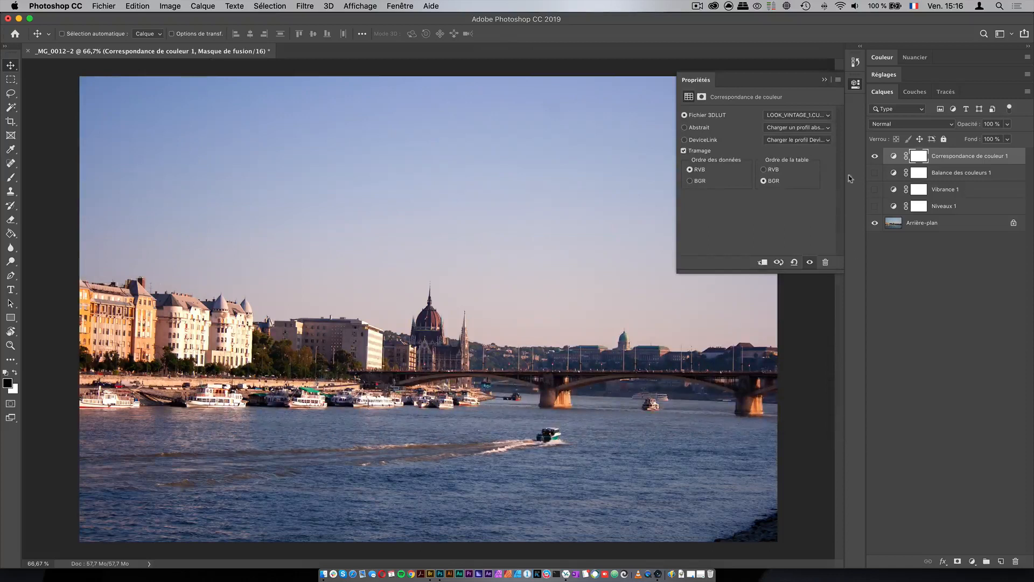
Toggle the Color Lookup layer's visibility to compare the photo with and without the LUT
click(875, 156)
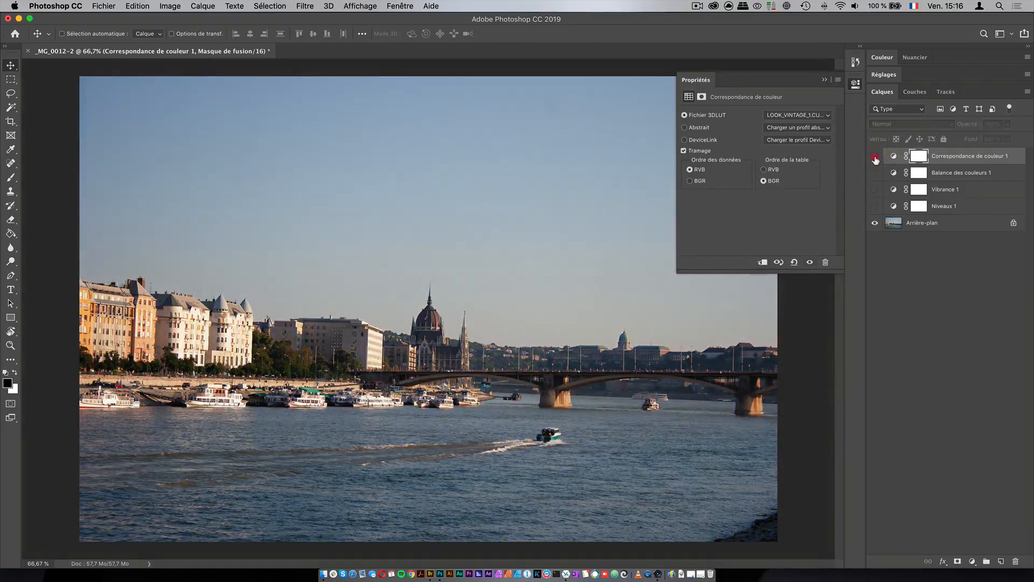
mouse_move(875, 173)
mouse_down()
mouse_move(879, 211)
mouse_move(874, 173)
mouse_up()
click(873, 159)
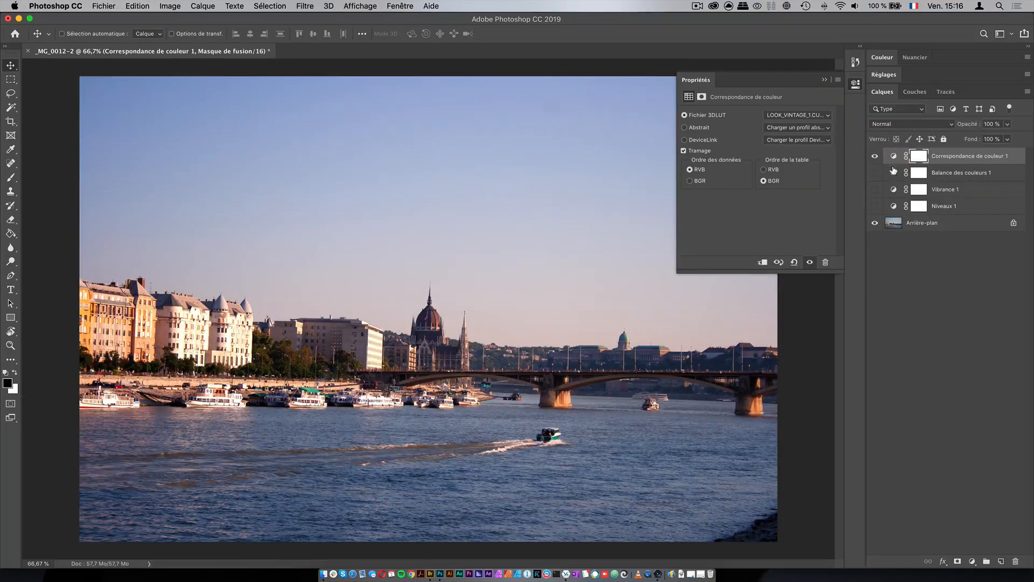
click(875, 157)
click(875, 156)
Collapse the layer properties and keep the _MG_0012-2 document open
click(28, 51)
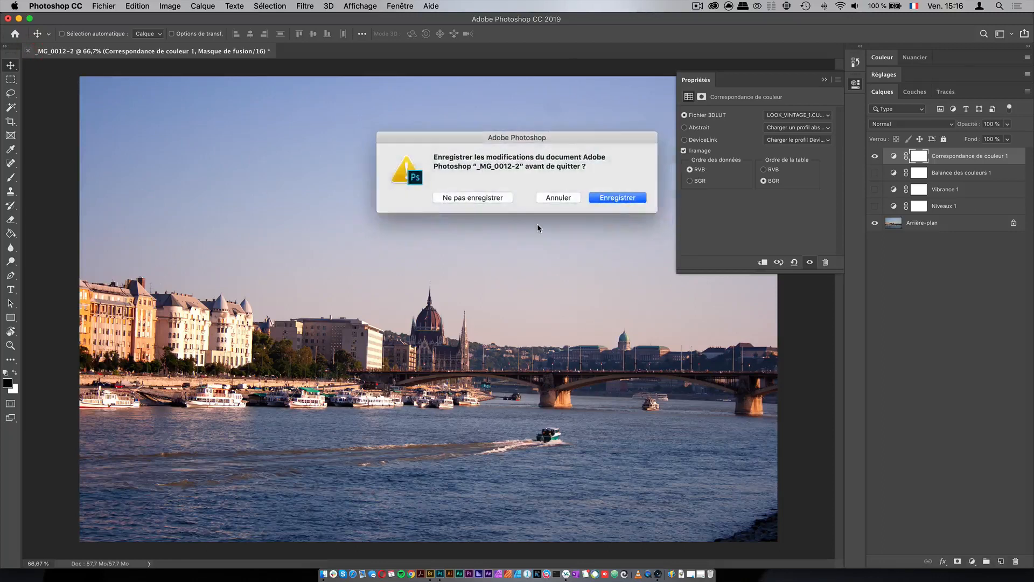
click(548, 192)
click(824, 80)
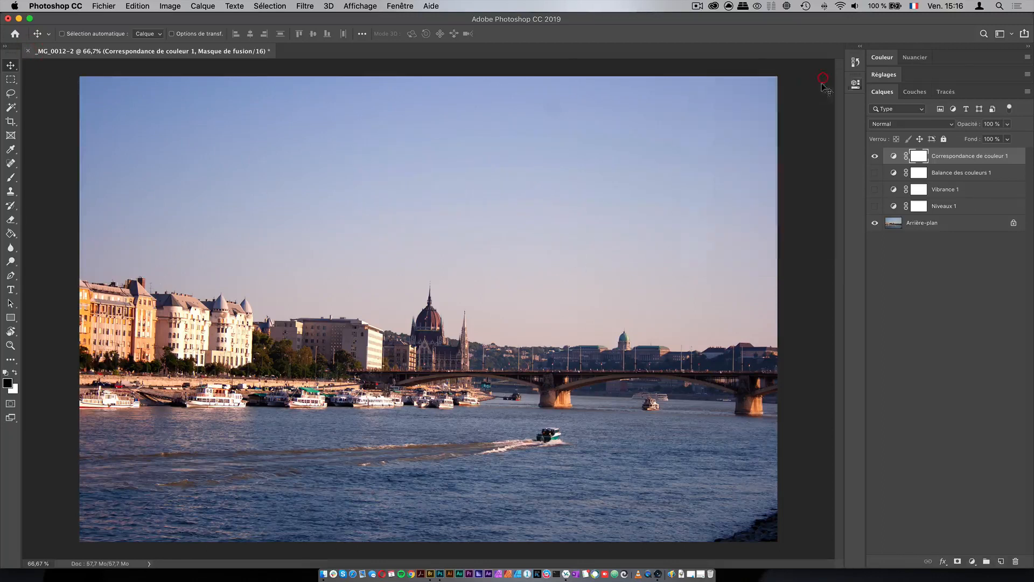
Switch to Adobe Bridge and open _MG_0012.CR2 in Camera Raw
click(431, 574)
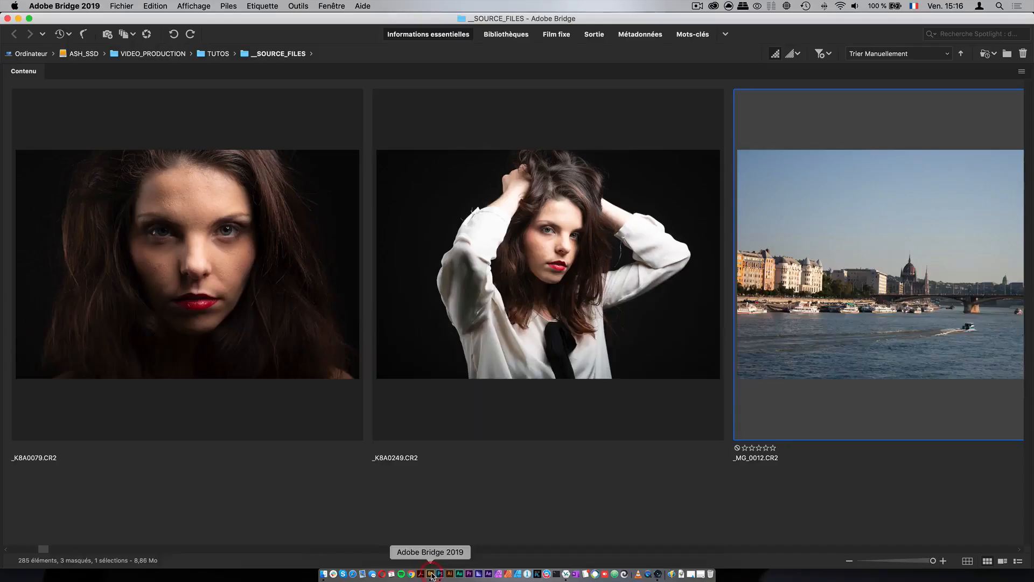
right_click(825, 224)
click(863, 251)
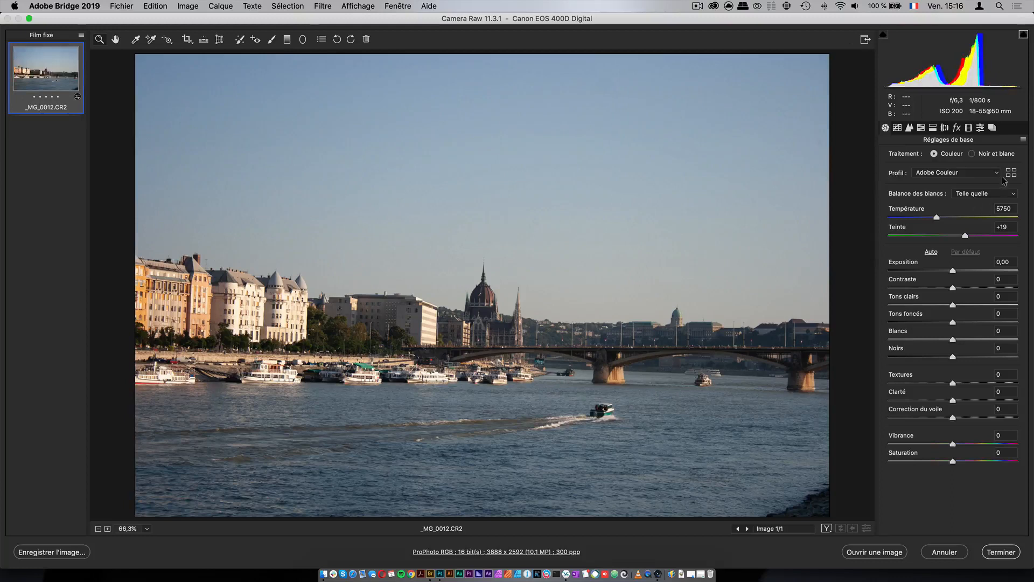
Look over the available Camera Raw profiles in the profile list and the profile browser
click(1000, 174)
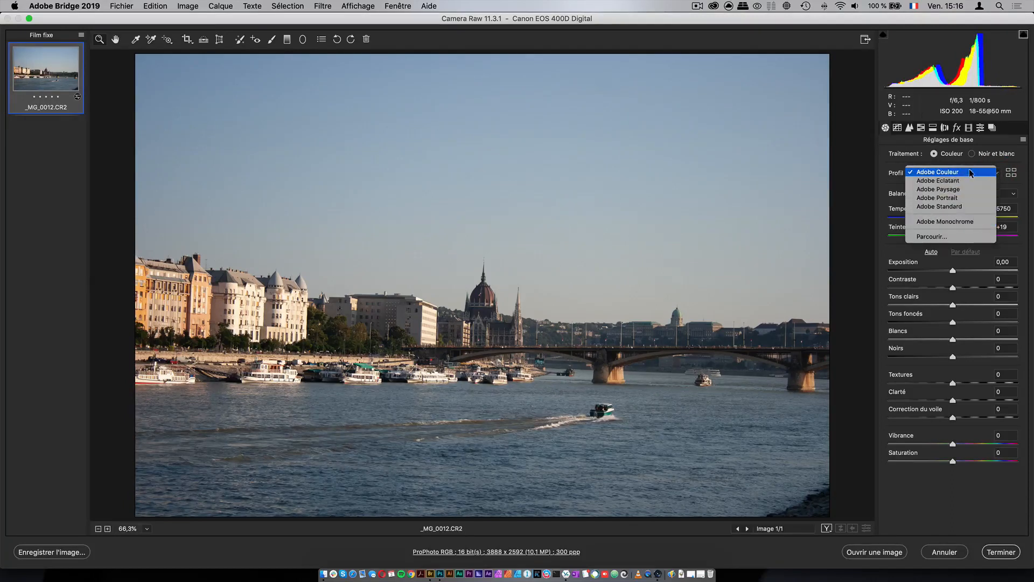
click(1012, 172)
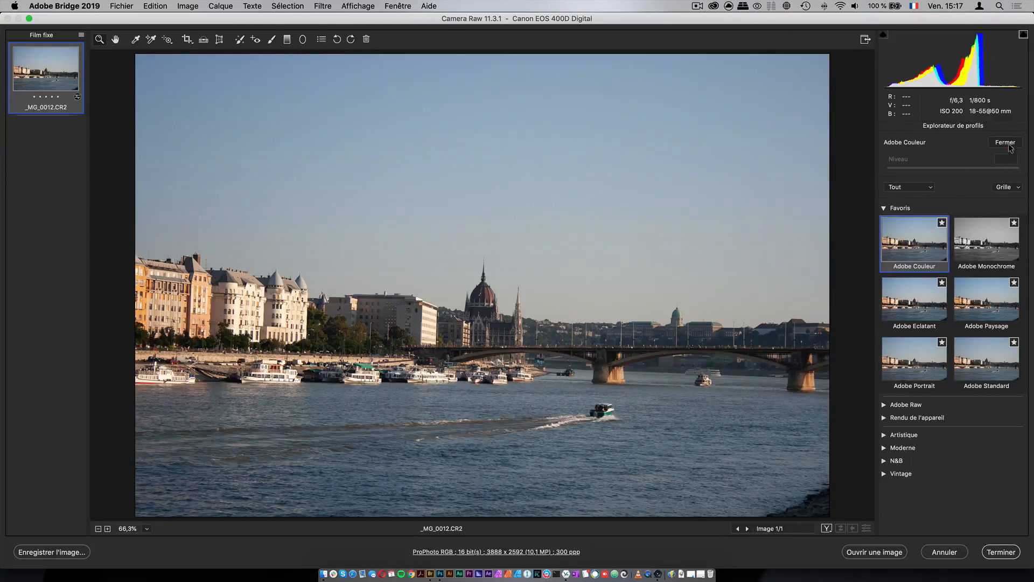
click(1007, 143)
Examine the Camera Raw presets and the settings offered for a new preset, without creating one
click(982, 129)
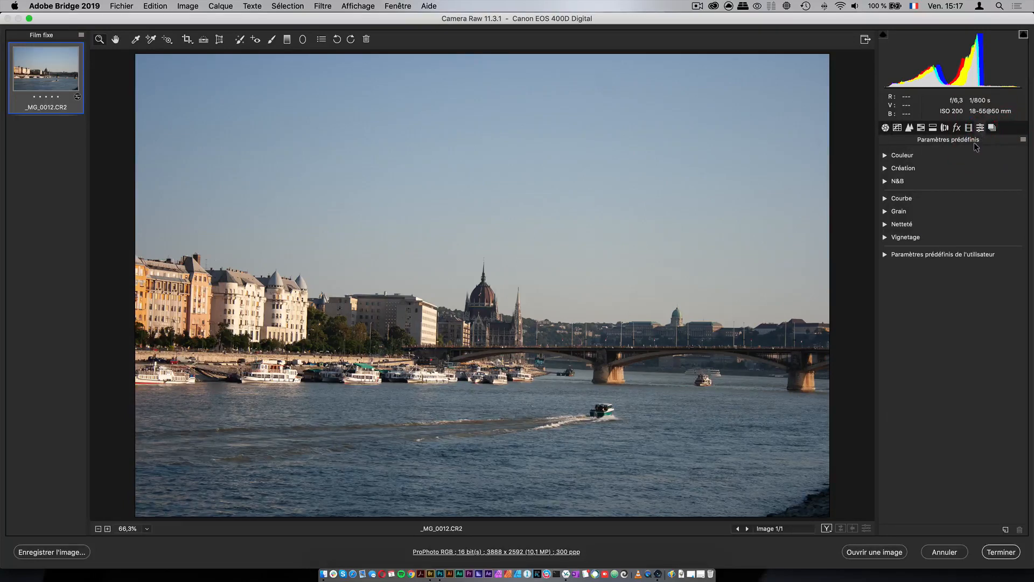
click(1005, 529)
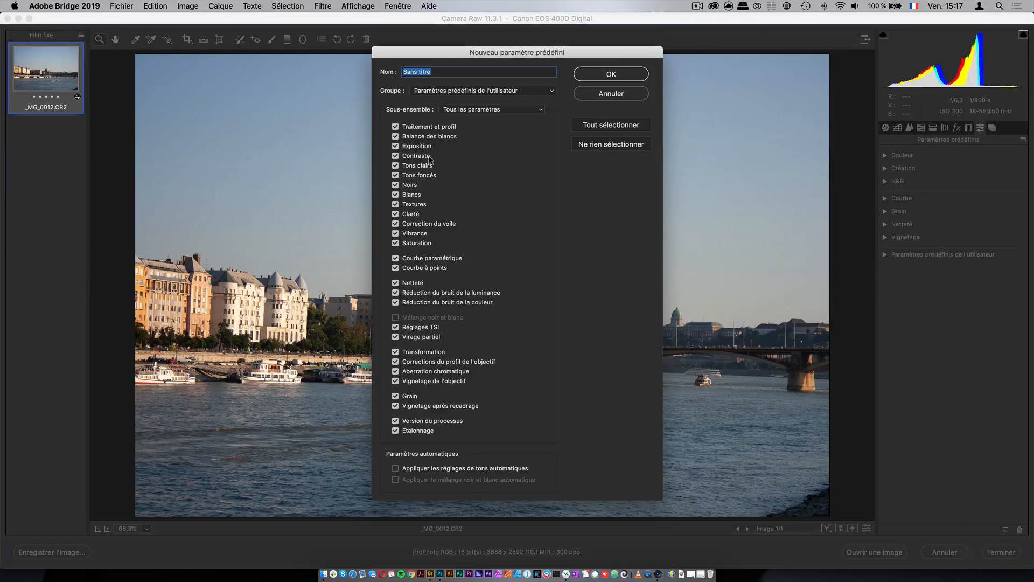
click(611, 93)
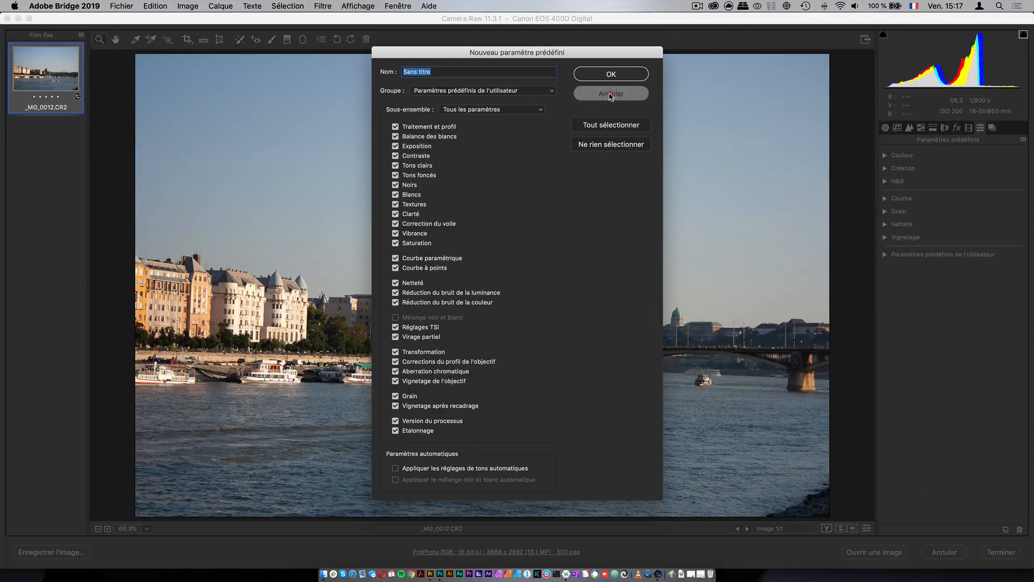
Start a new Camera Raw profile without the point curve, and load LOOK_VINTAGE_1.CUBE as its color lookup table
alt+click(1005, 529)
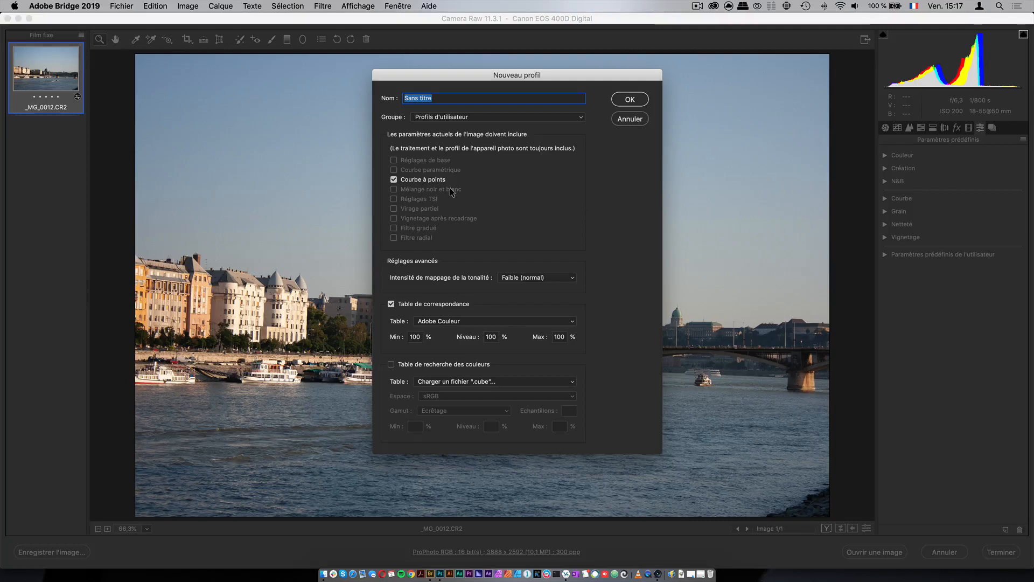
click(416, 180)
click(442, 364)
click(629, 146)
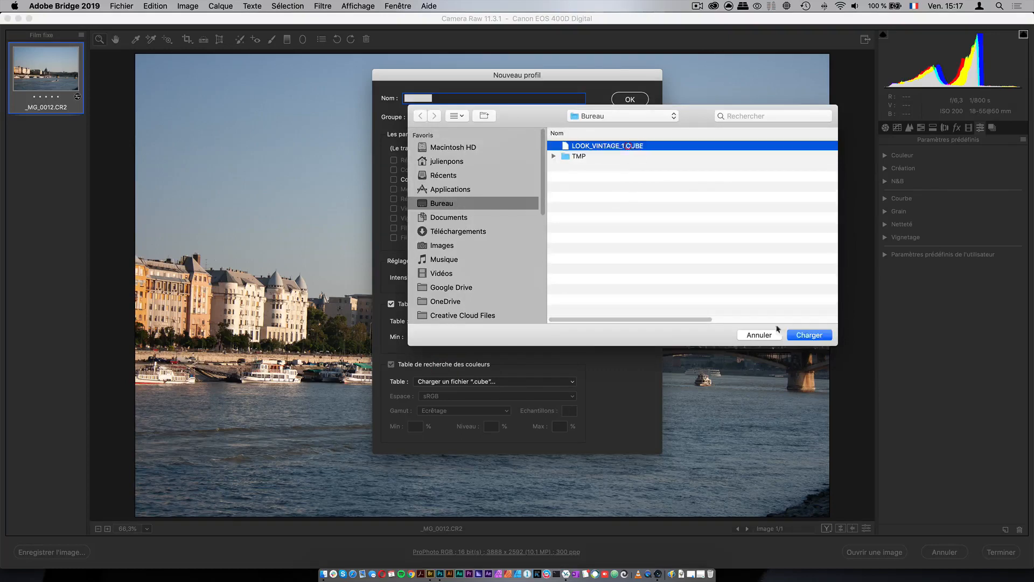
drag(509, 126, 567, 183)
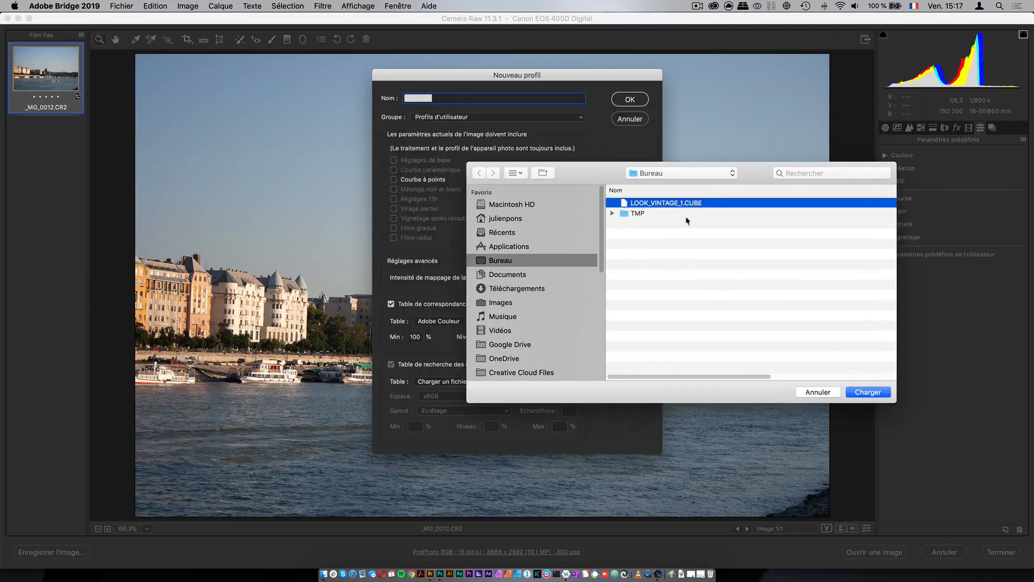
click(868, 393)
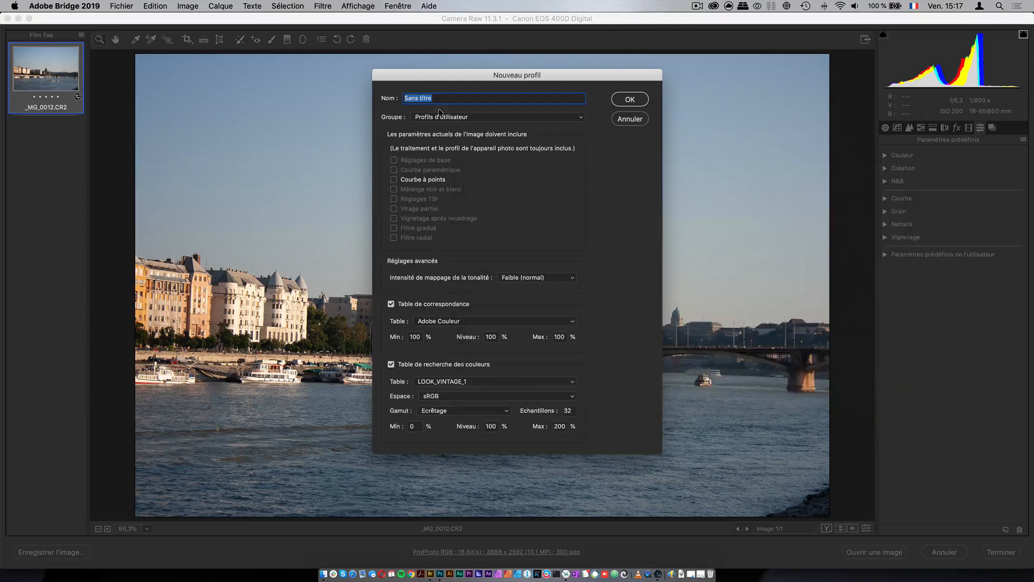
Name the new profile LOOK_VINTAGE_1 and set its lookup table's color space to Adobe RGB
text(LOOK)
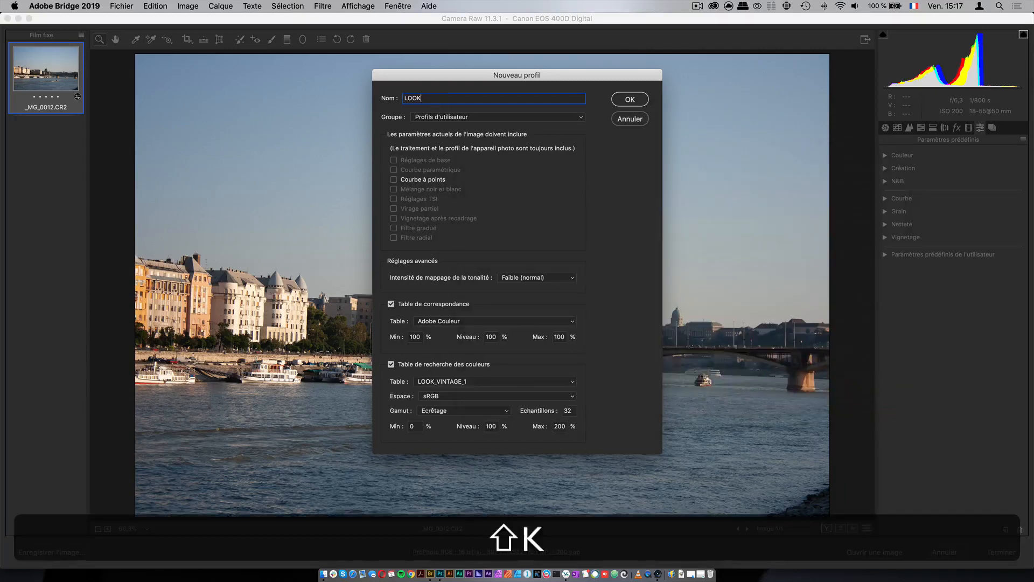
text(_VINTAGE_1)
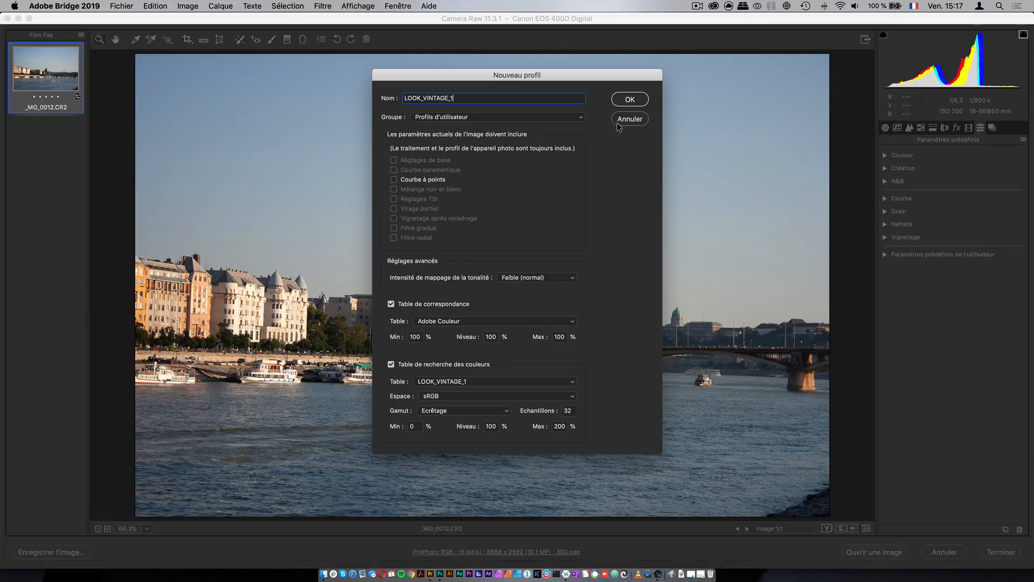
click(468, 397)
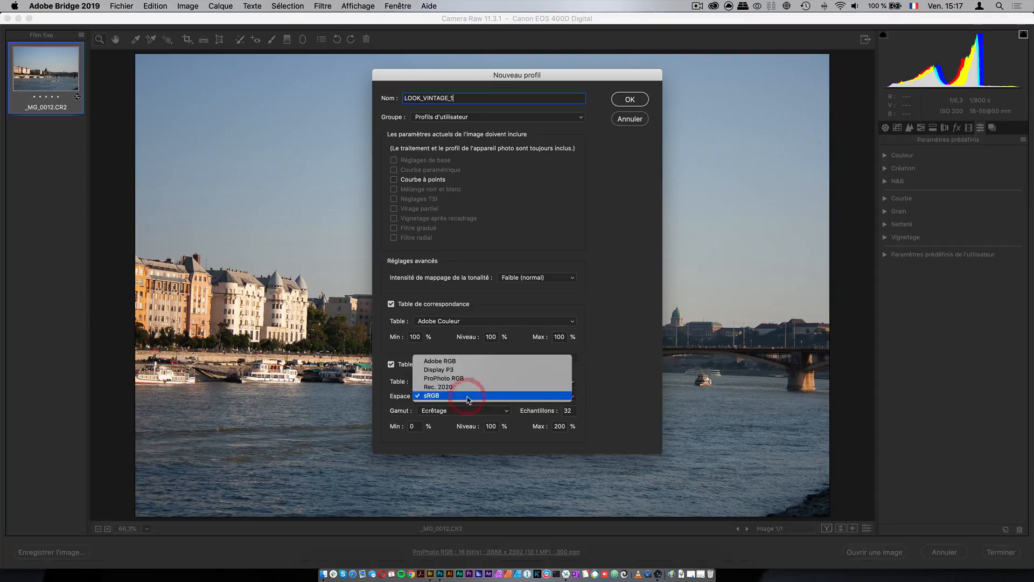
click(480, 367)
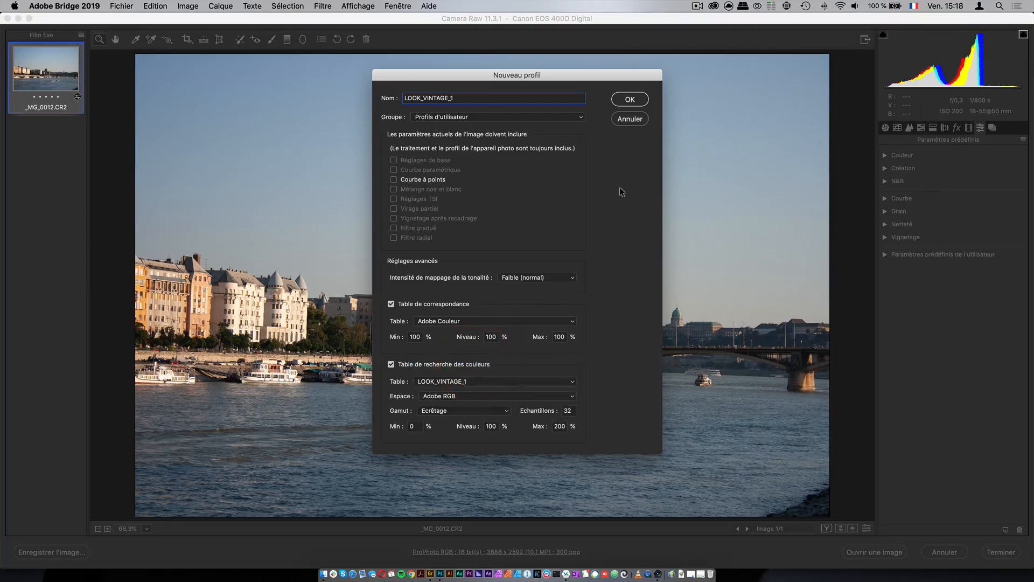
Save the new LOOK_VINTAGE_1 profile and apply it to the river photo from the user profiles in the profile browser
click(634, 99)
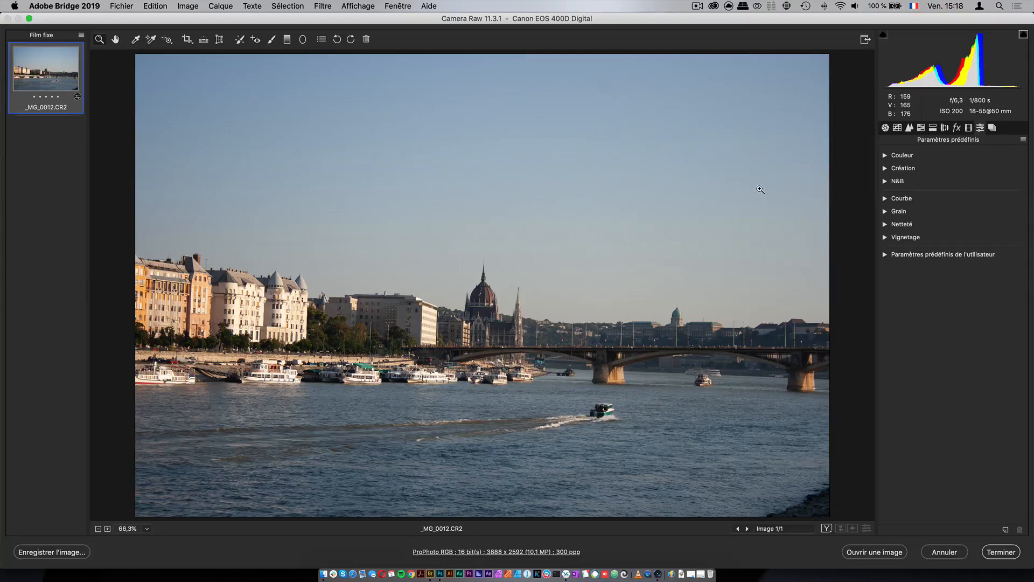
click(885, 128)
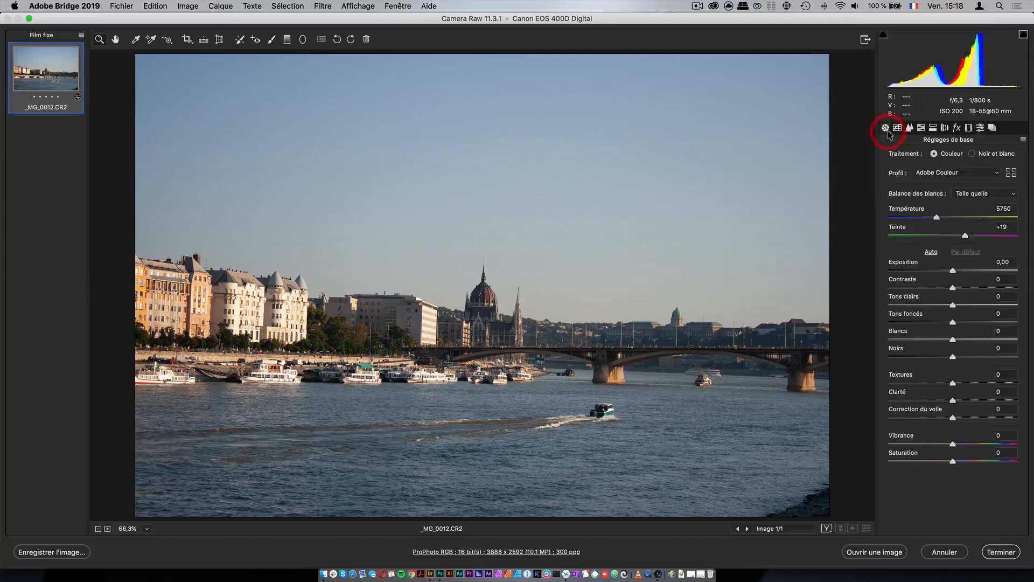
click(1014, 176)
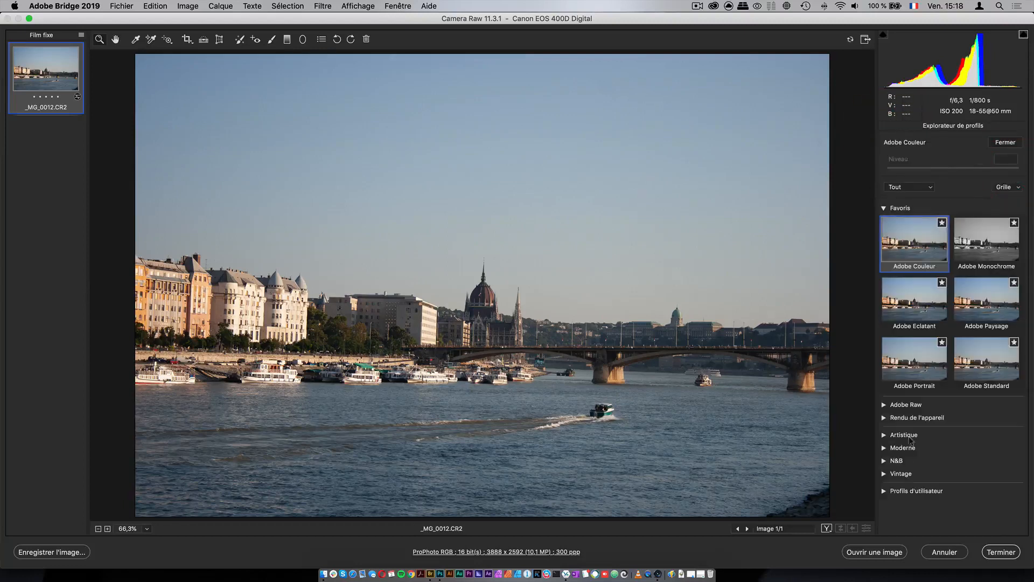
click(884, 490)
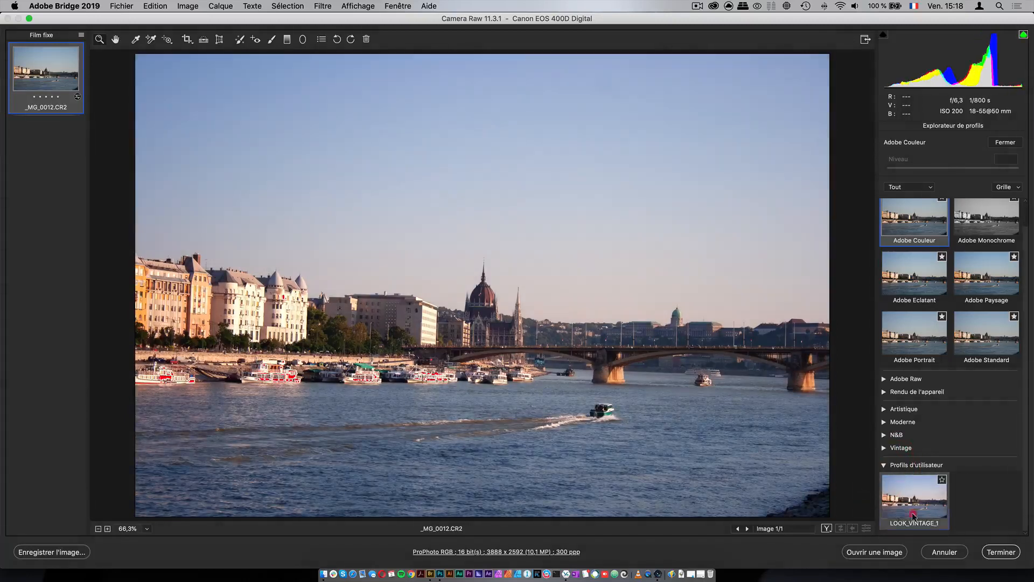
click(921, 520)
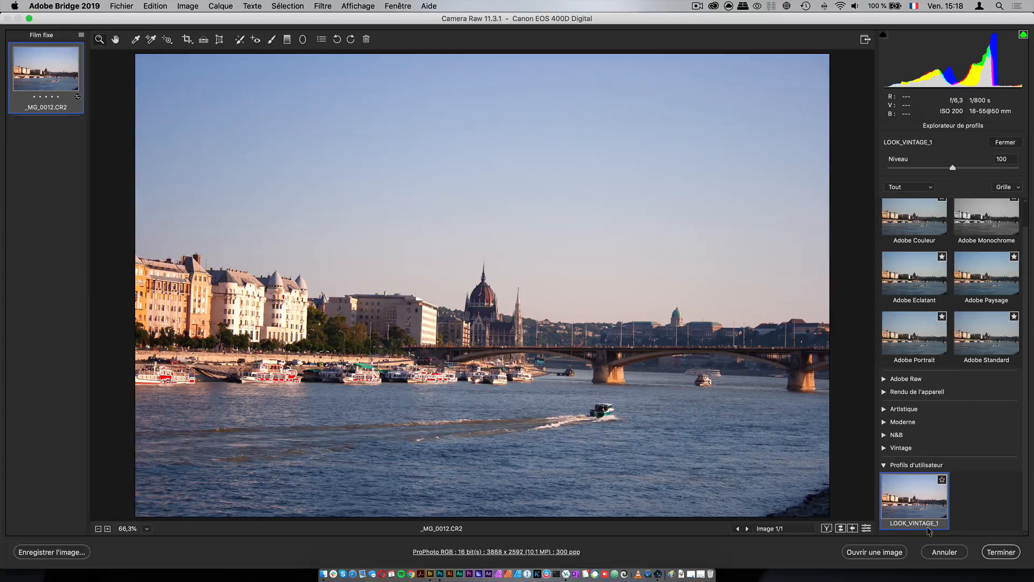
Compare the profiled river photo with its graded version in Photoshop, and minimize the Photoshop window to return to Camera Raw
click(440, 573)
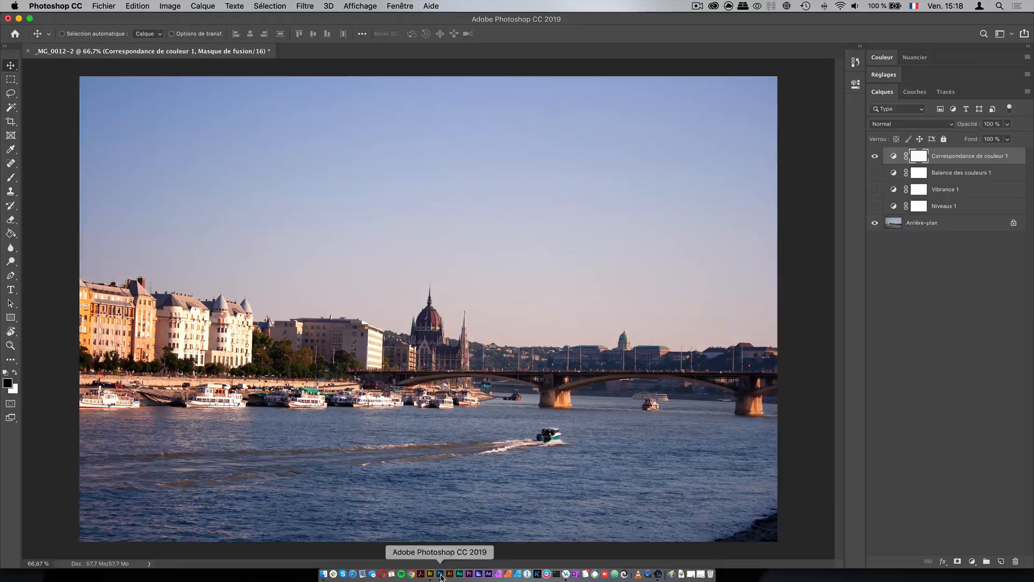
drag(383, 23, 394, 23)
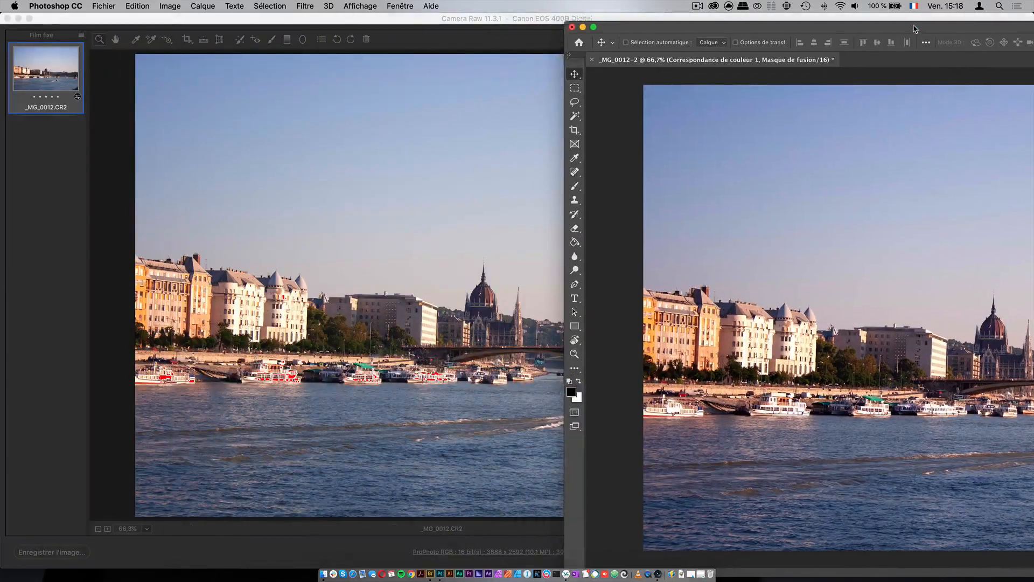
double_click(914, 34)
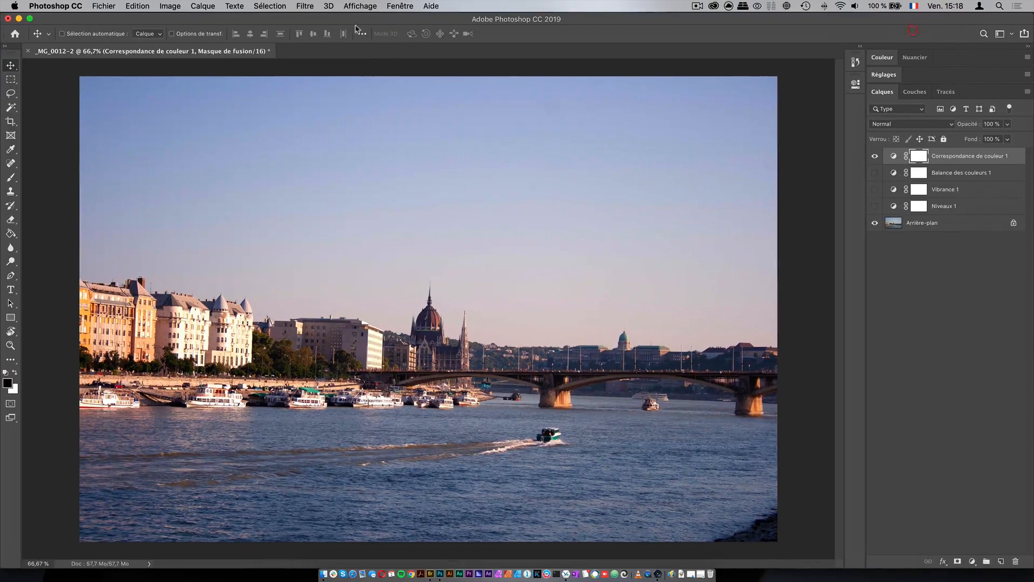
click(18, 19)
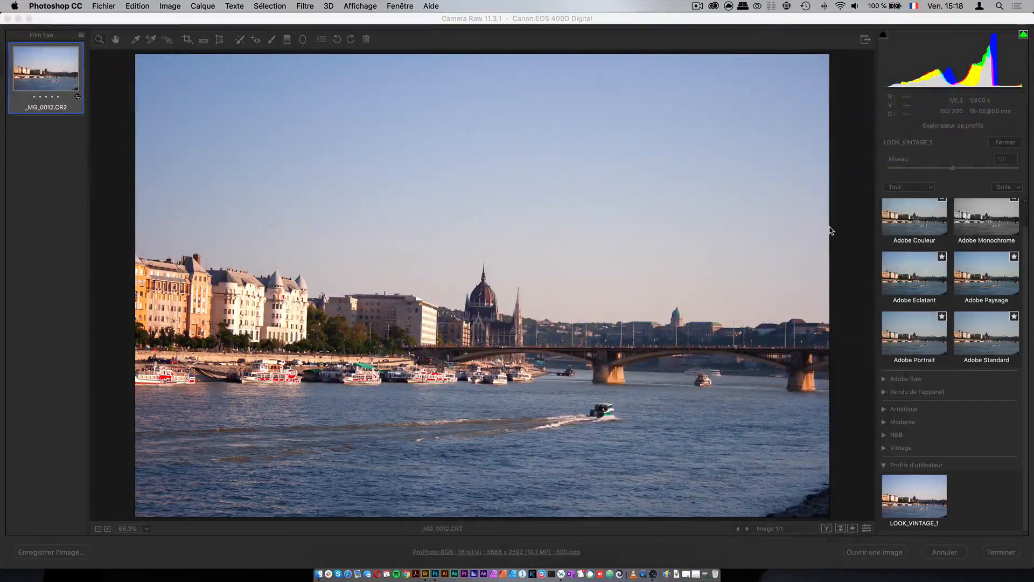
click(856, 351)
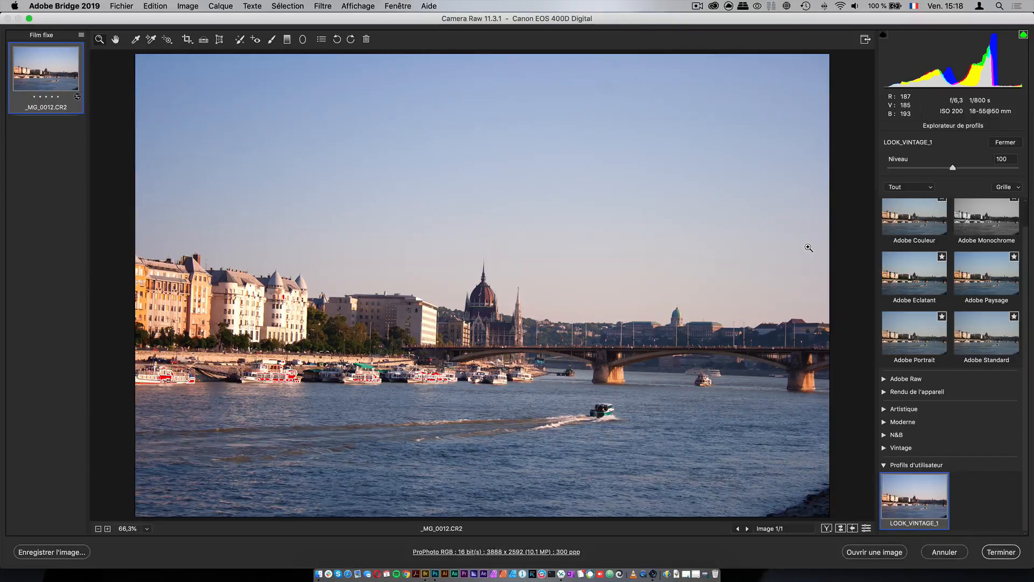
Try the river photo's highlights at -44, reset them to 0, and leave Camera Raw without keeping the changes
click(1006, 143)
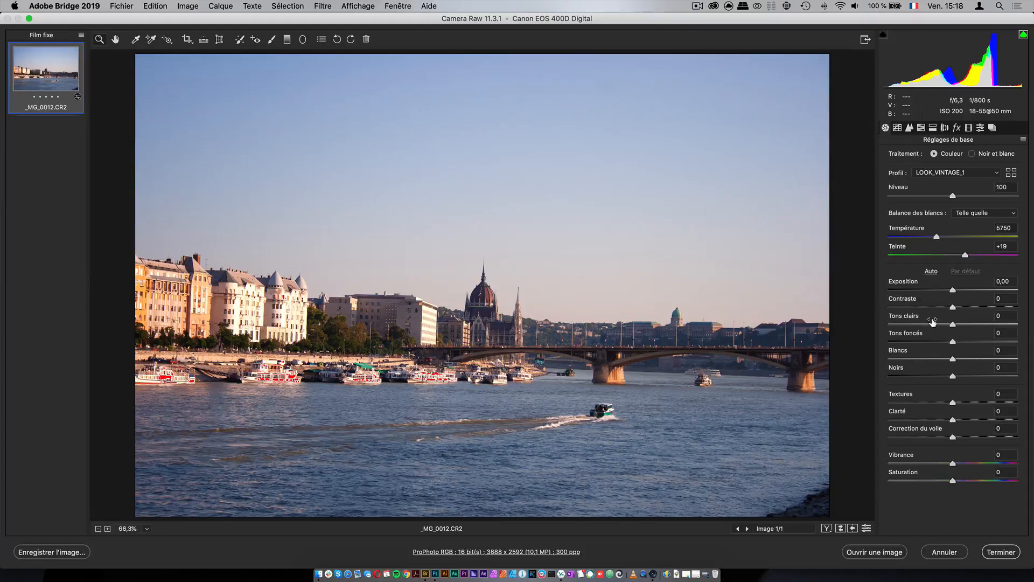
drag(954, 325, 925, 325)
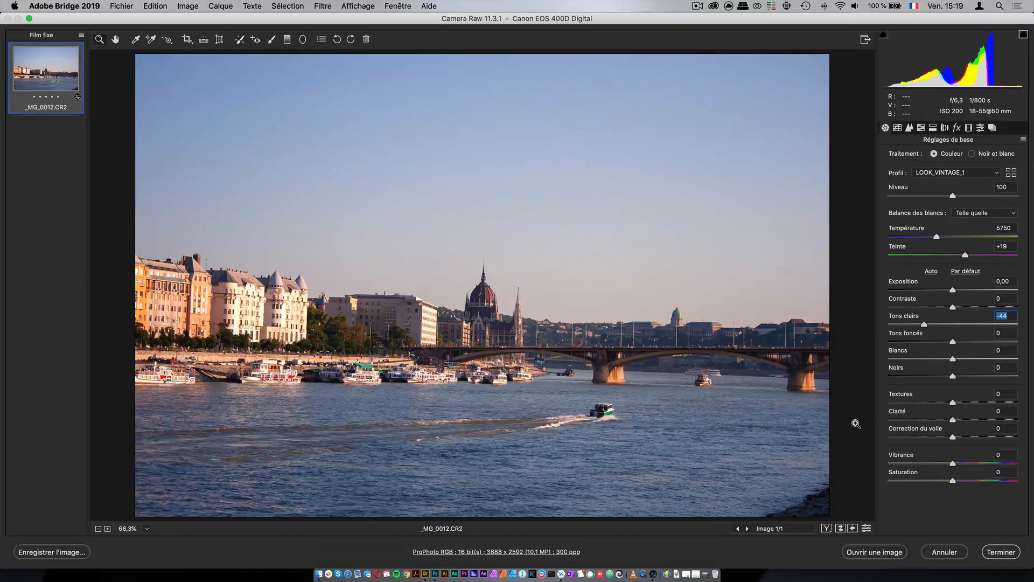
drag(927, 325, 954, 325)
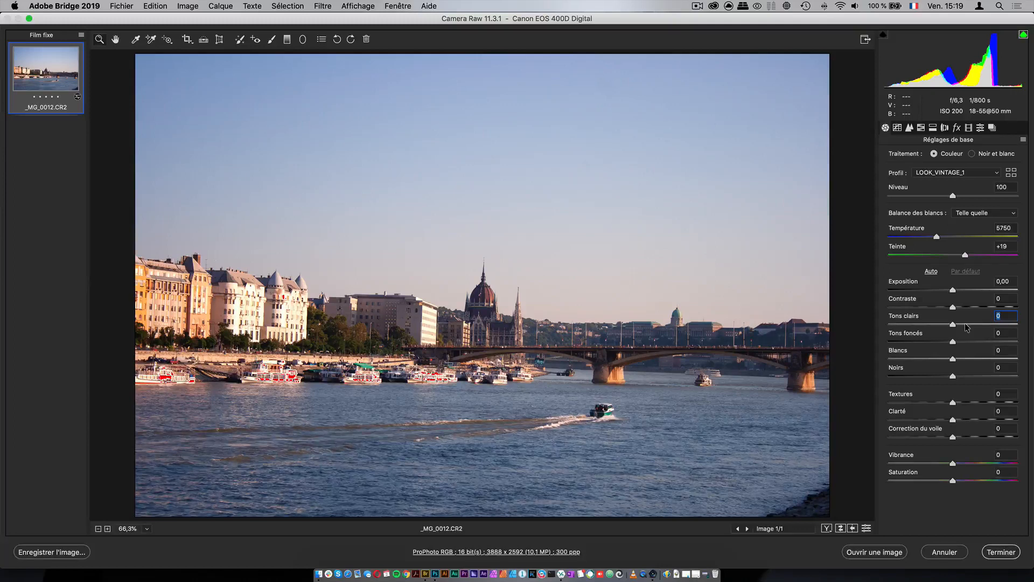
mouse_move(953, 324)
mouse_down()
mouse_move(928, 326)
mouse_move(952, 327)
mouse_up()
click(933, 550)
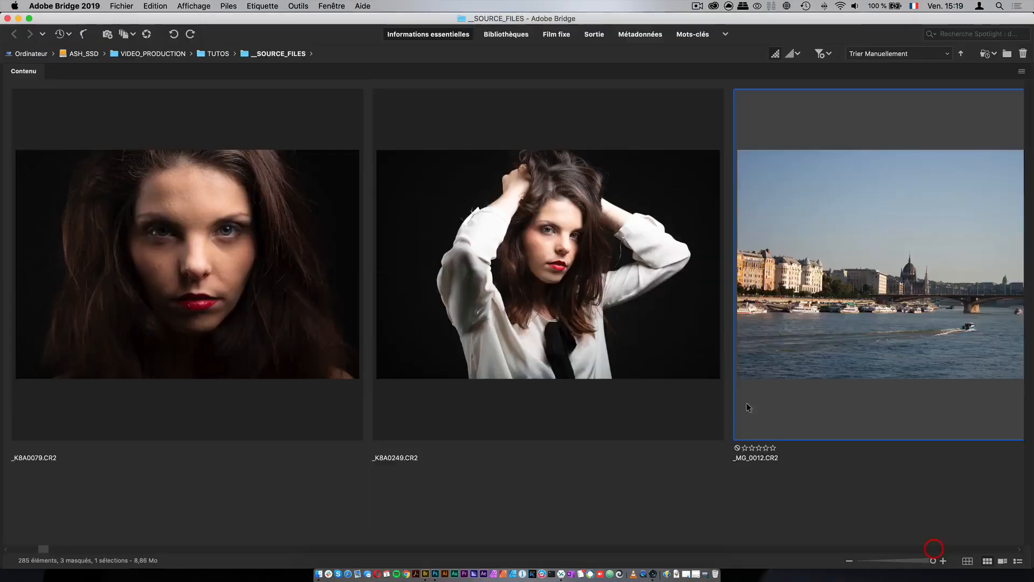
Browse the source photos at a smaller thumbnail size and open the Ferris wheel photo _DSC8006.ARW in Camera Raw
scroll(695, 372, right, 3)
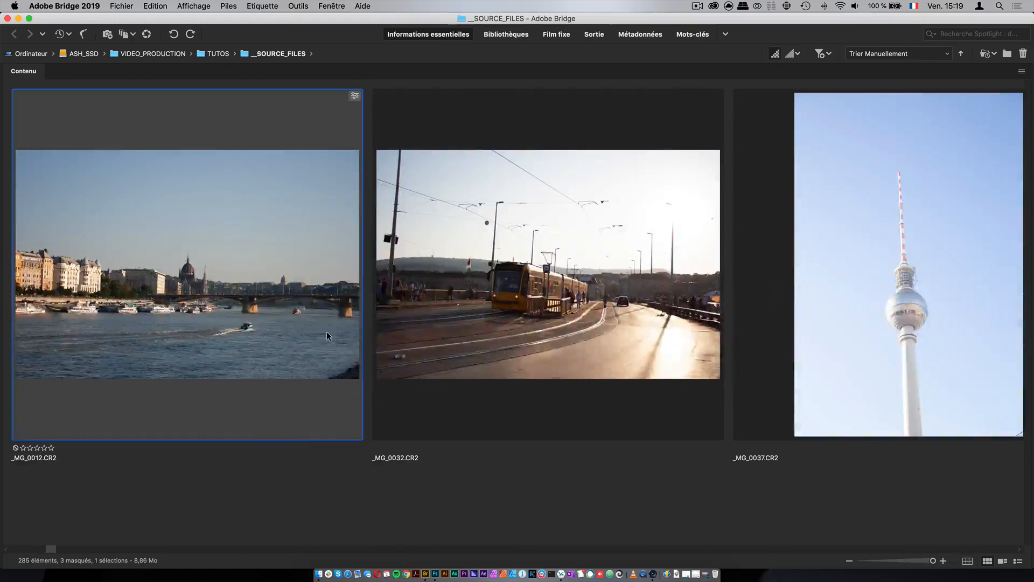
scroll(327, 336, left, 2)
scroll(327, 336, right, 2)
scroll(327, 336, left, 2)
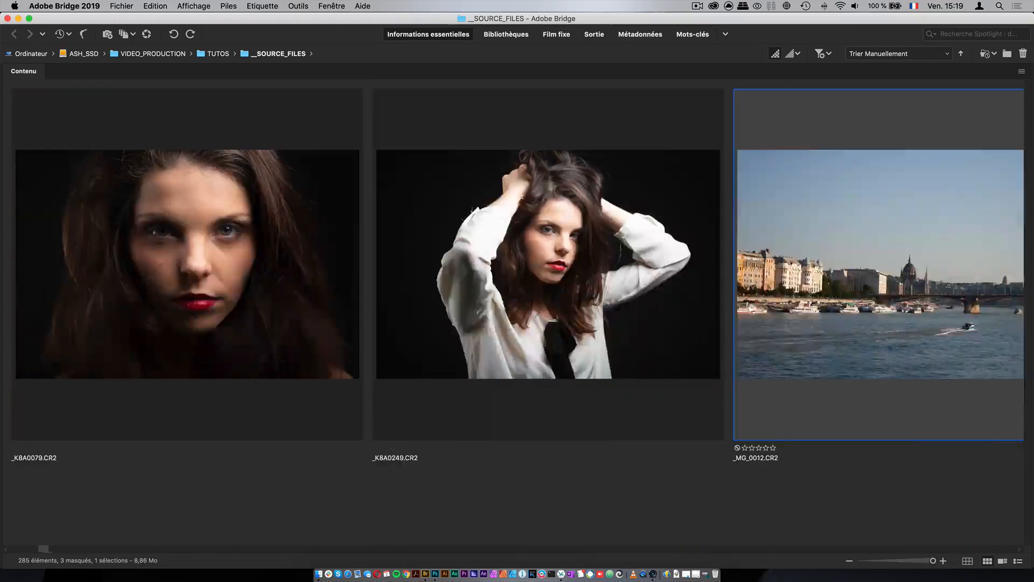
click(905, 560)
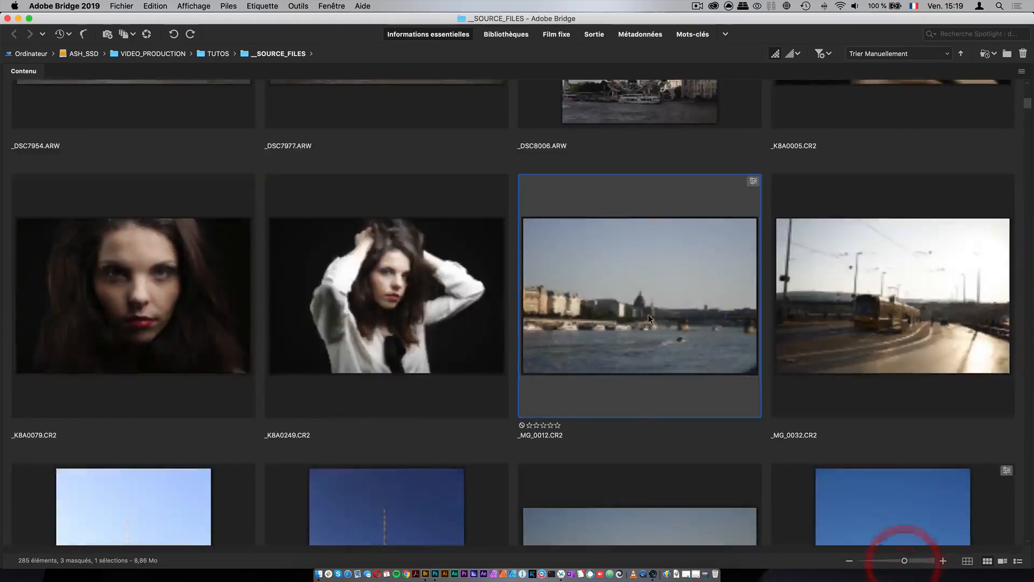
scroll(648, 318, up, 3)
scroll(647, 328, down, 3)
scroll(644, 337, up, 3)
right_click(629, 267)
click(668, 291)
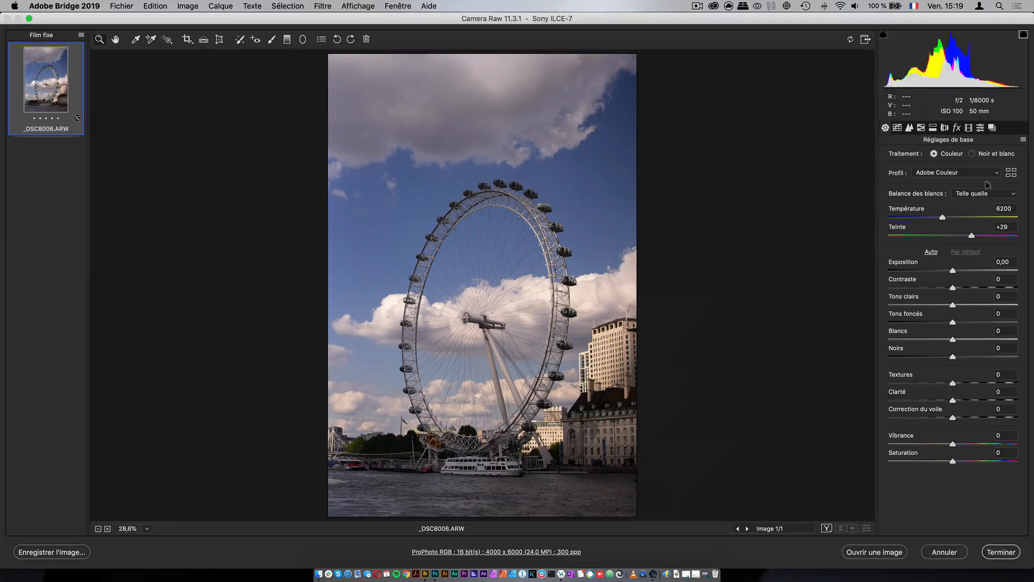
Apply the user profile LOOK_VINTAGE_1 to the Ferris wheel photo and return to the basic adjustments
click(1010, 173)
scroll(916, 474, down, 2)
click(884, 525)
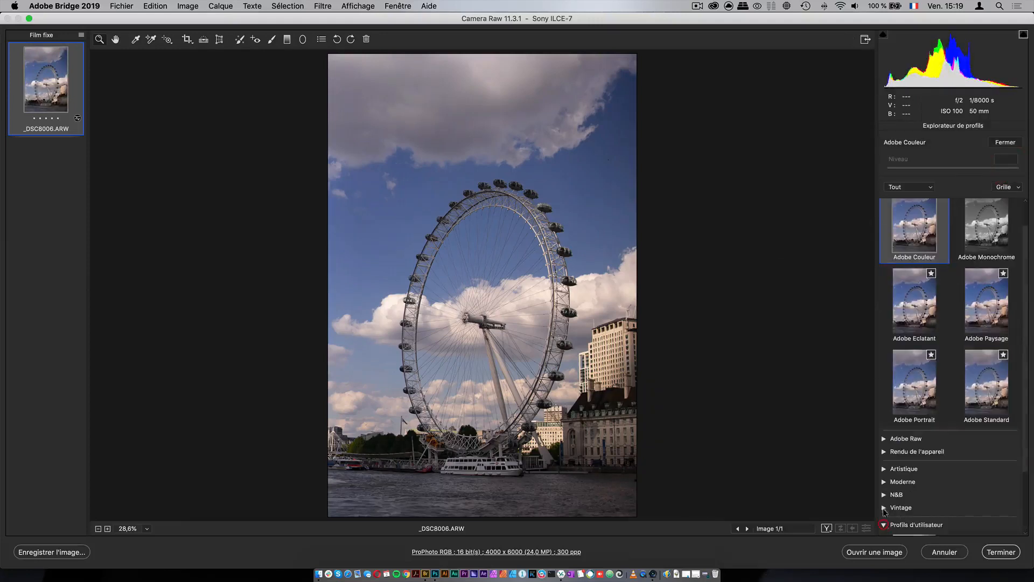
scroll(916, 474, down, 2)
click(915, 485)
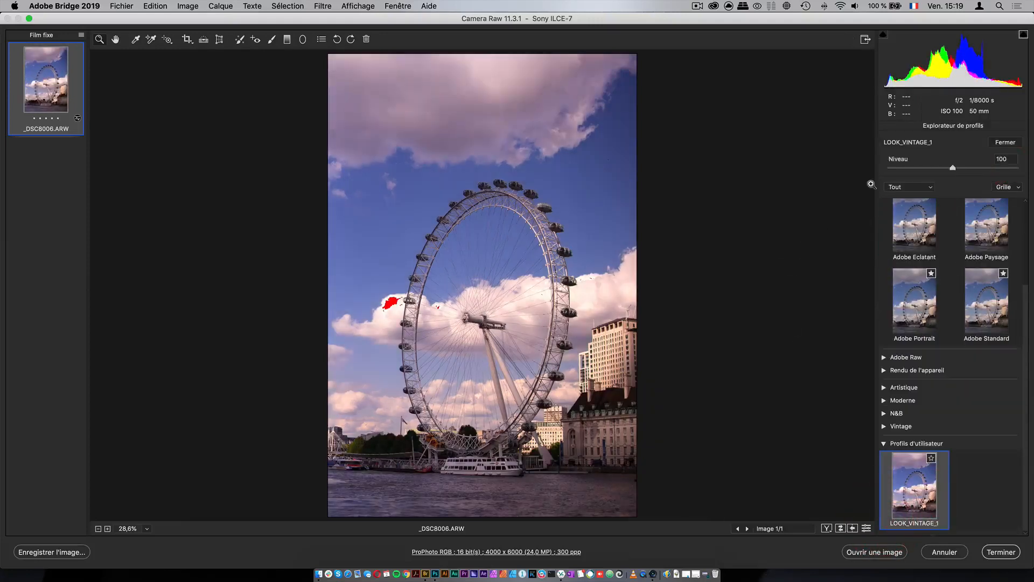
click(1005, 143)
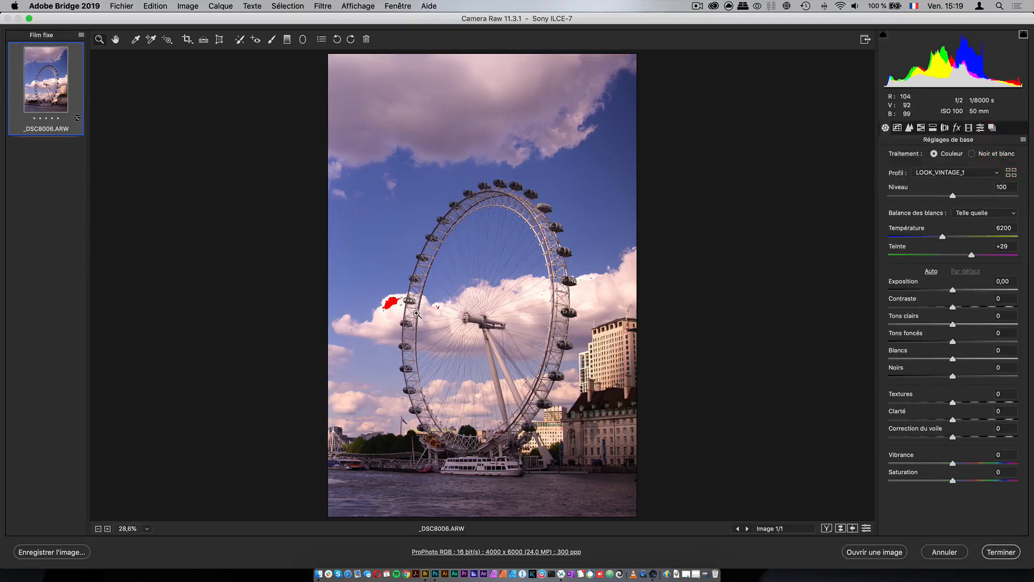
Lower the Ferris wheel photo's highlights to -31 and set its white balance to temperature 5900 and tint +19
drag(953, 324, 933, 325)
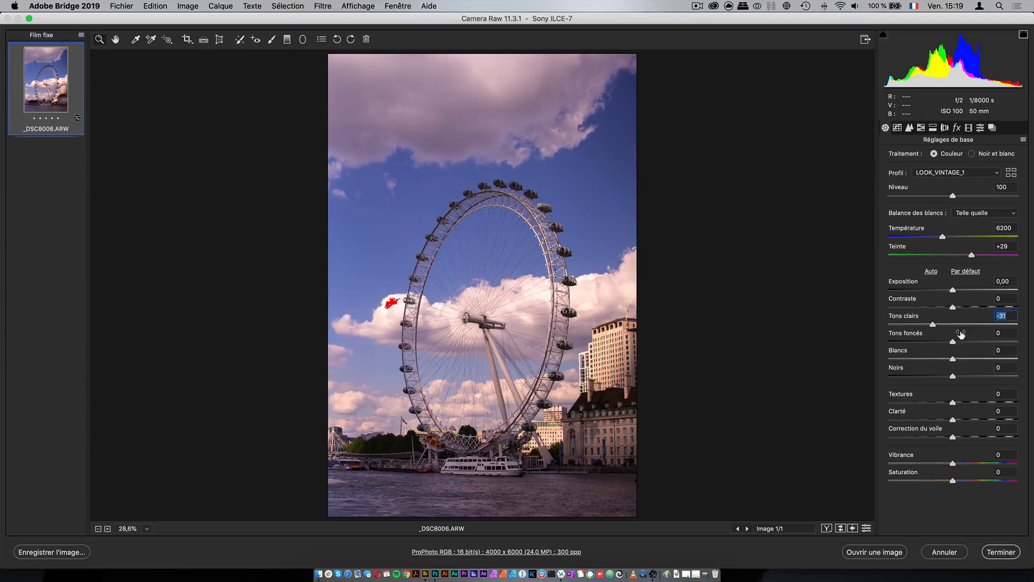
drag(943, 237, 965, 255)
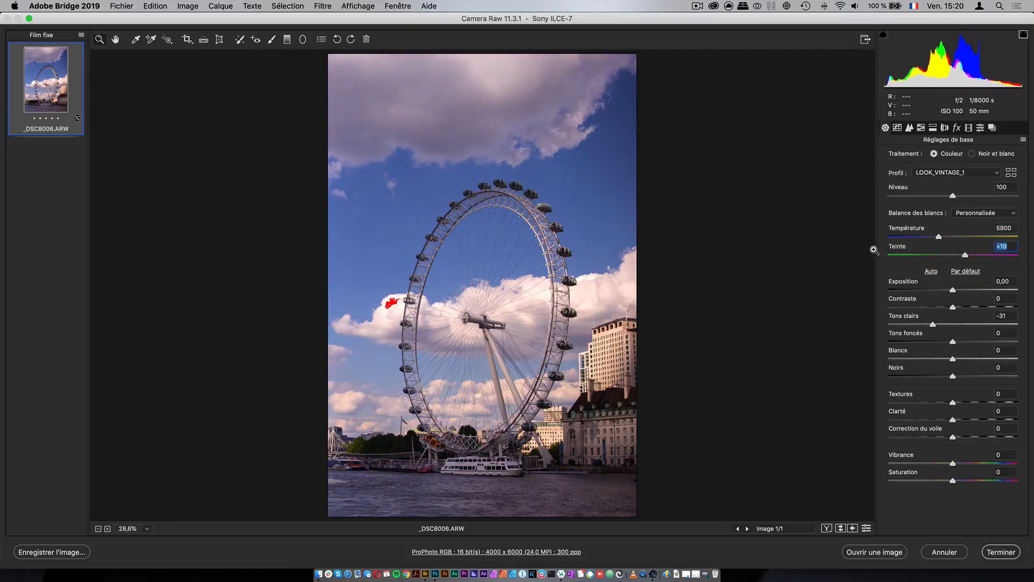
drag(965, 255, 967, 255)
Look at the user profiles in the profile browser again and switch to Photoshop with the graded river photo
click(997, 175)
click(1013, 175)
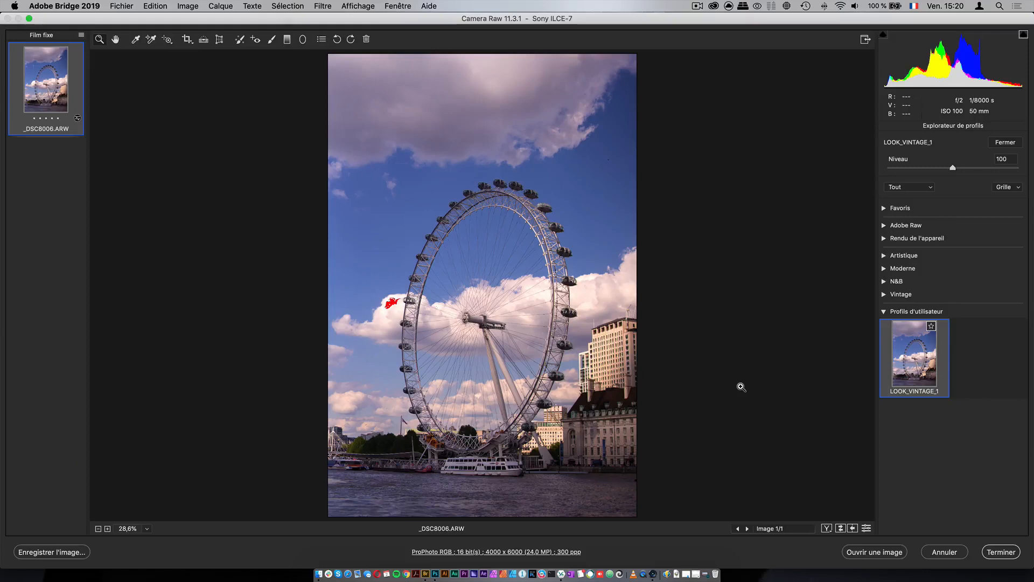
click(435, 573)
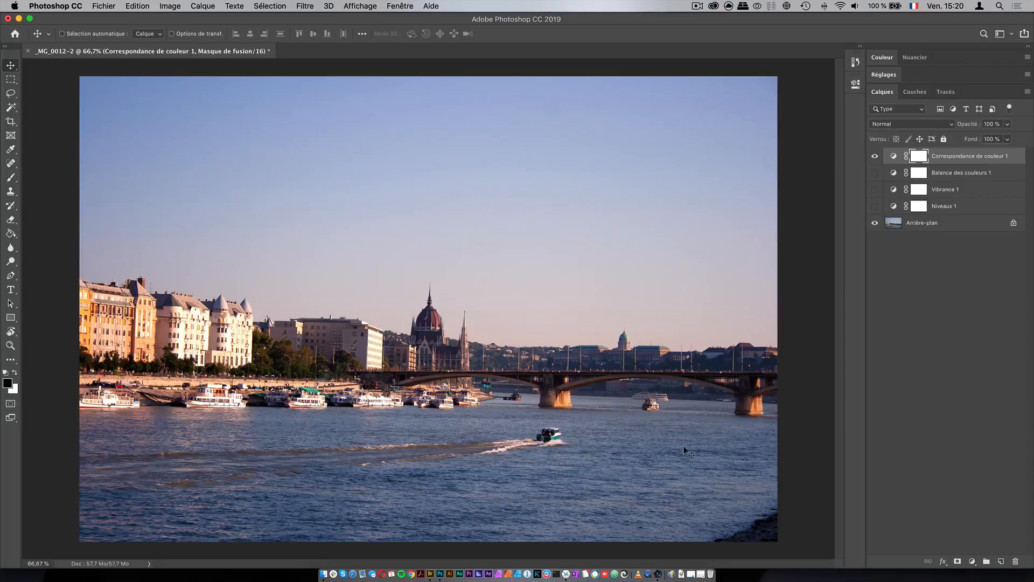